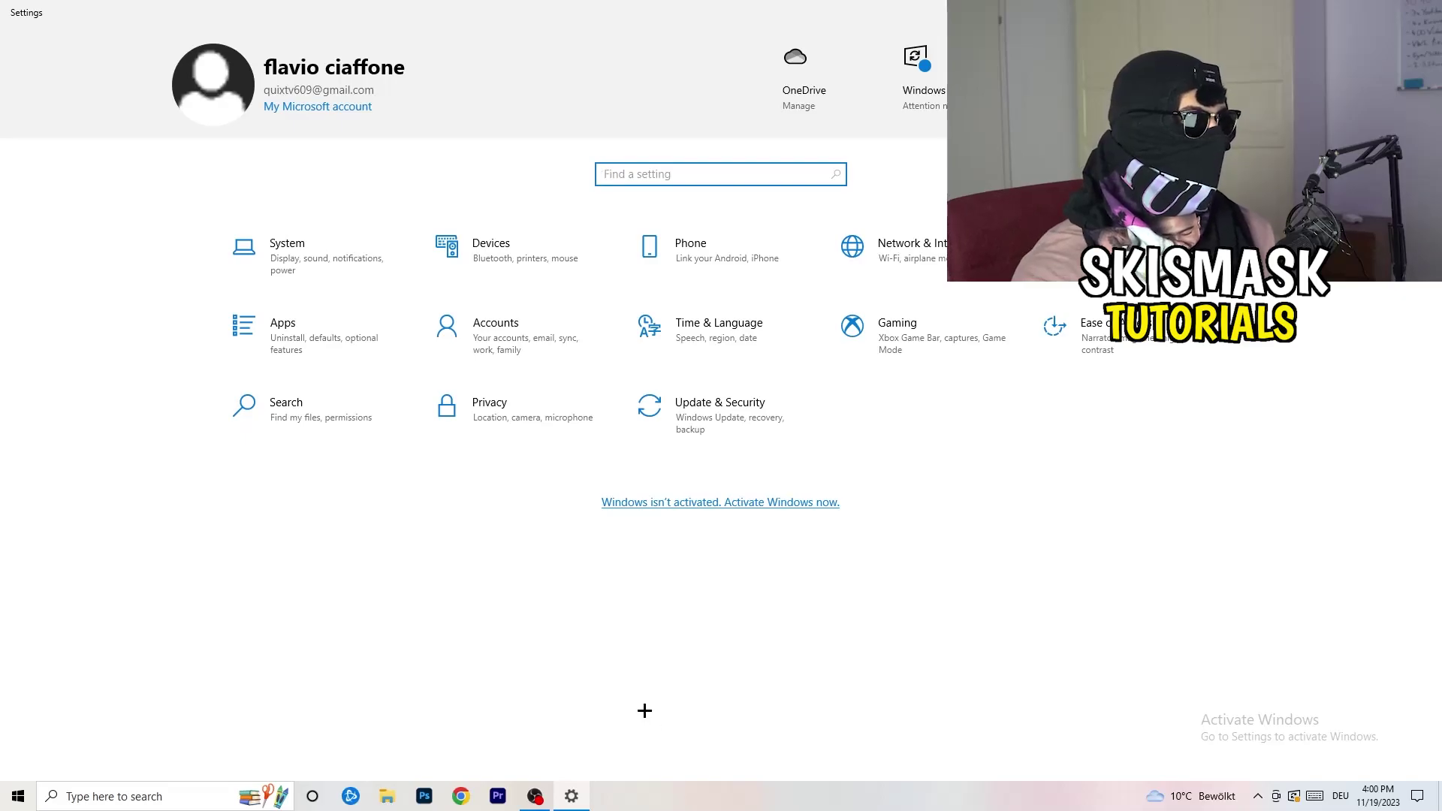
Step: Open the Gaming settings and review the Captures page, including the choices for maximum recording length
{"action": "left_click", "coordinate": [930, 339]}
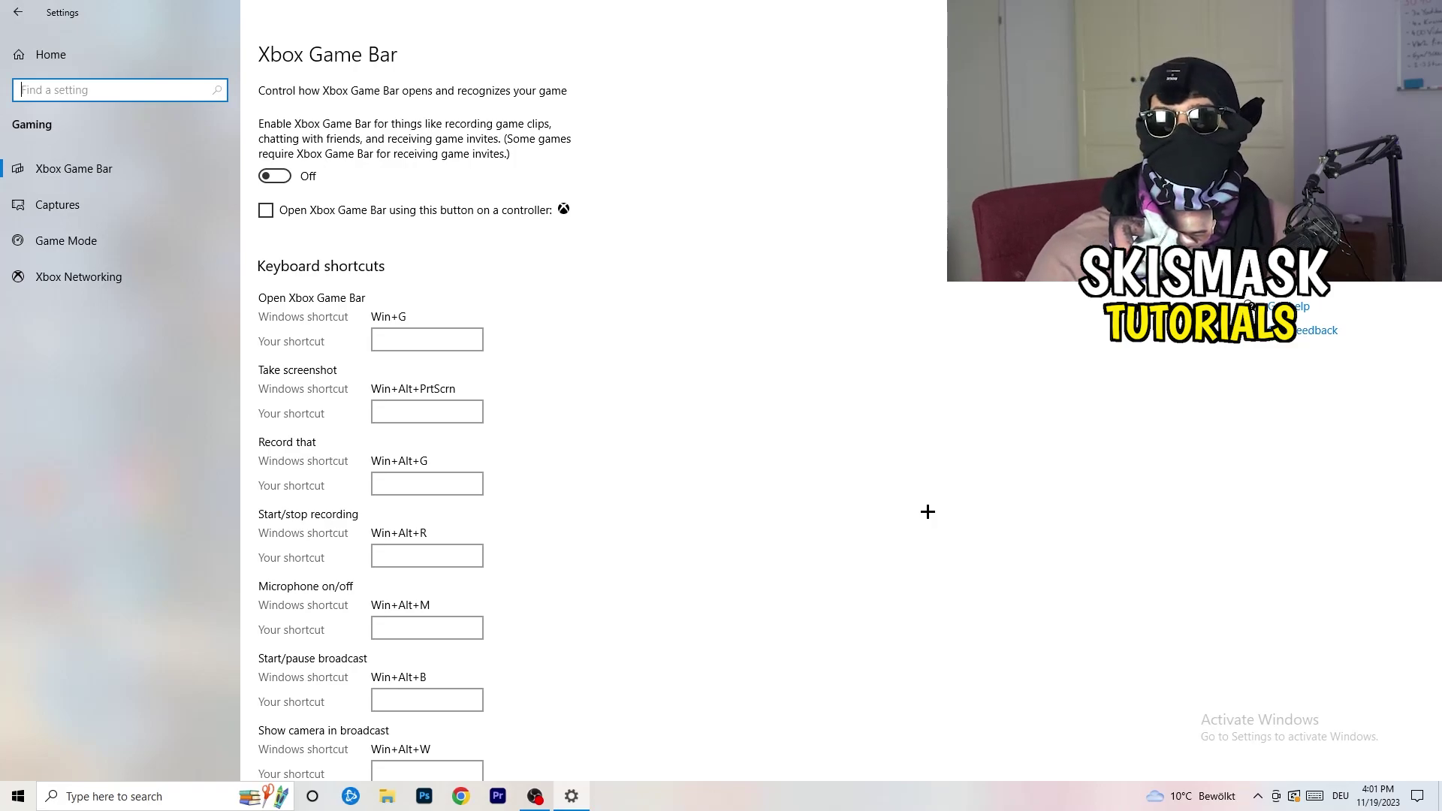
{"action": "left_click", "coordinate": [119, 208]}
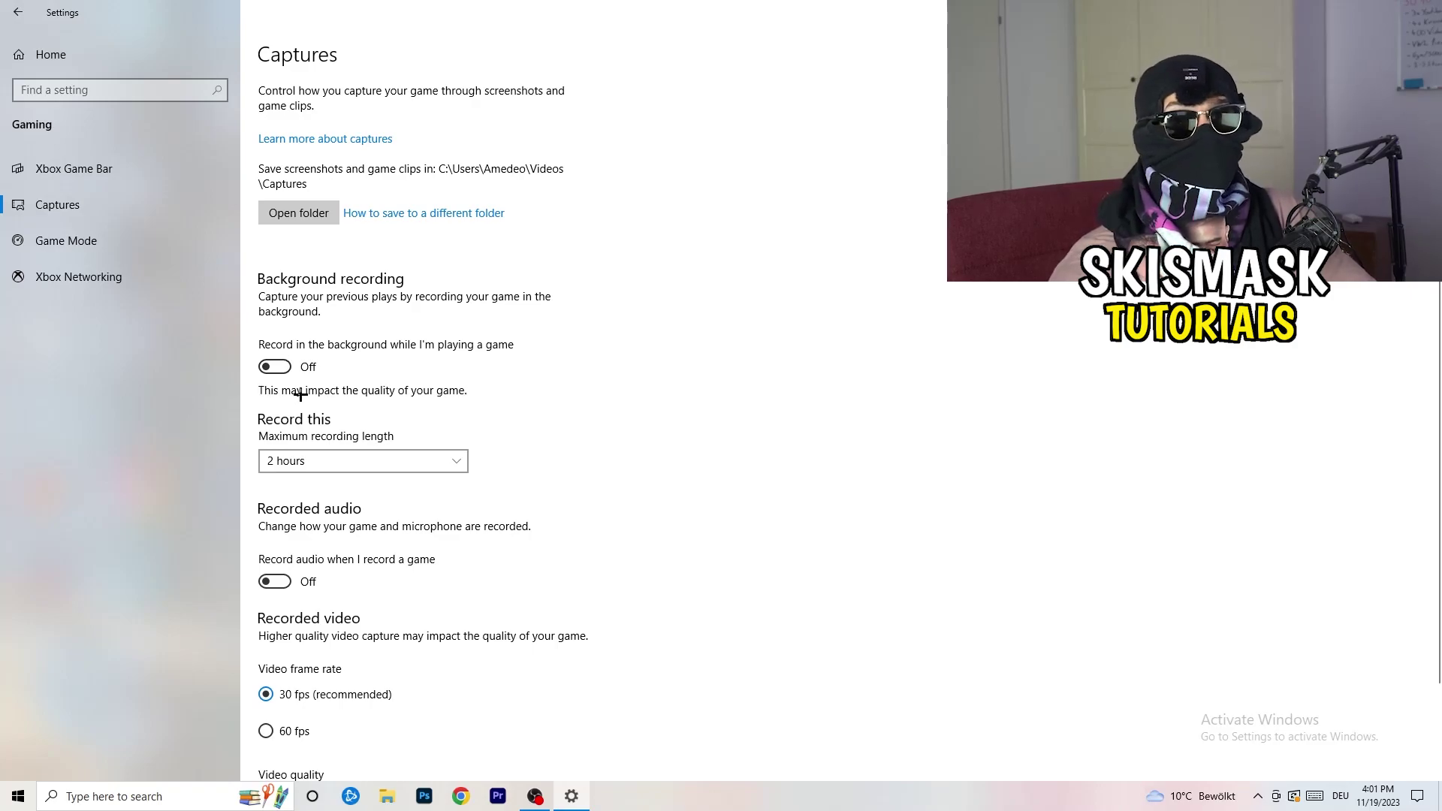
{"action": "left_click", "coordinate": [395, 461]}
{"action": "left_click", "coordinate": [616, 407]}
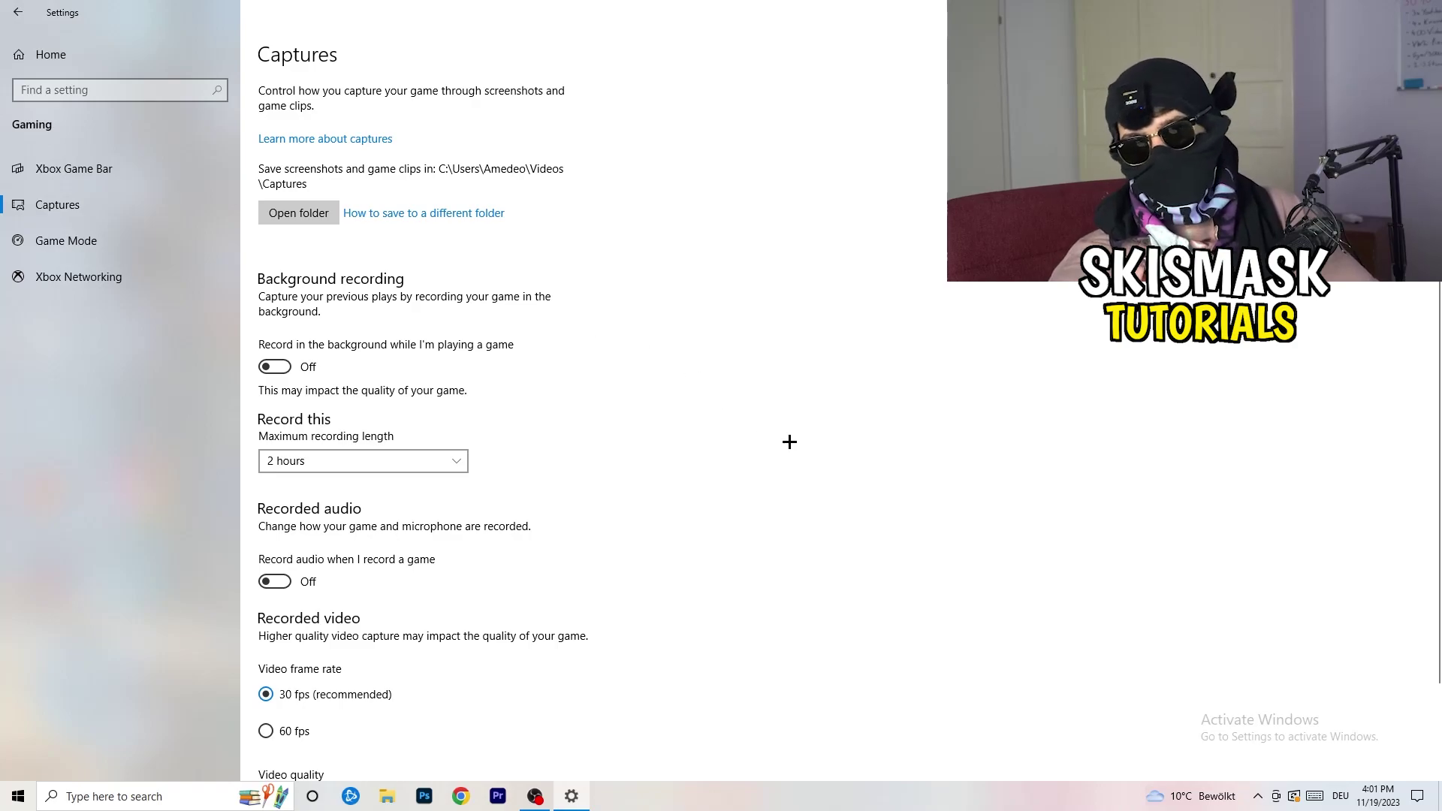
{"action": "left_click", "coordinate": [429, 460]}
{"action": "left_click", "coordinate": [923, 375]}
{"action": "scroll", "coordinate": [540, 600], "scroll_direction": "down", "scroll_amount": 2}
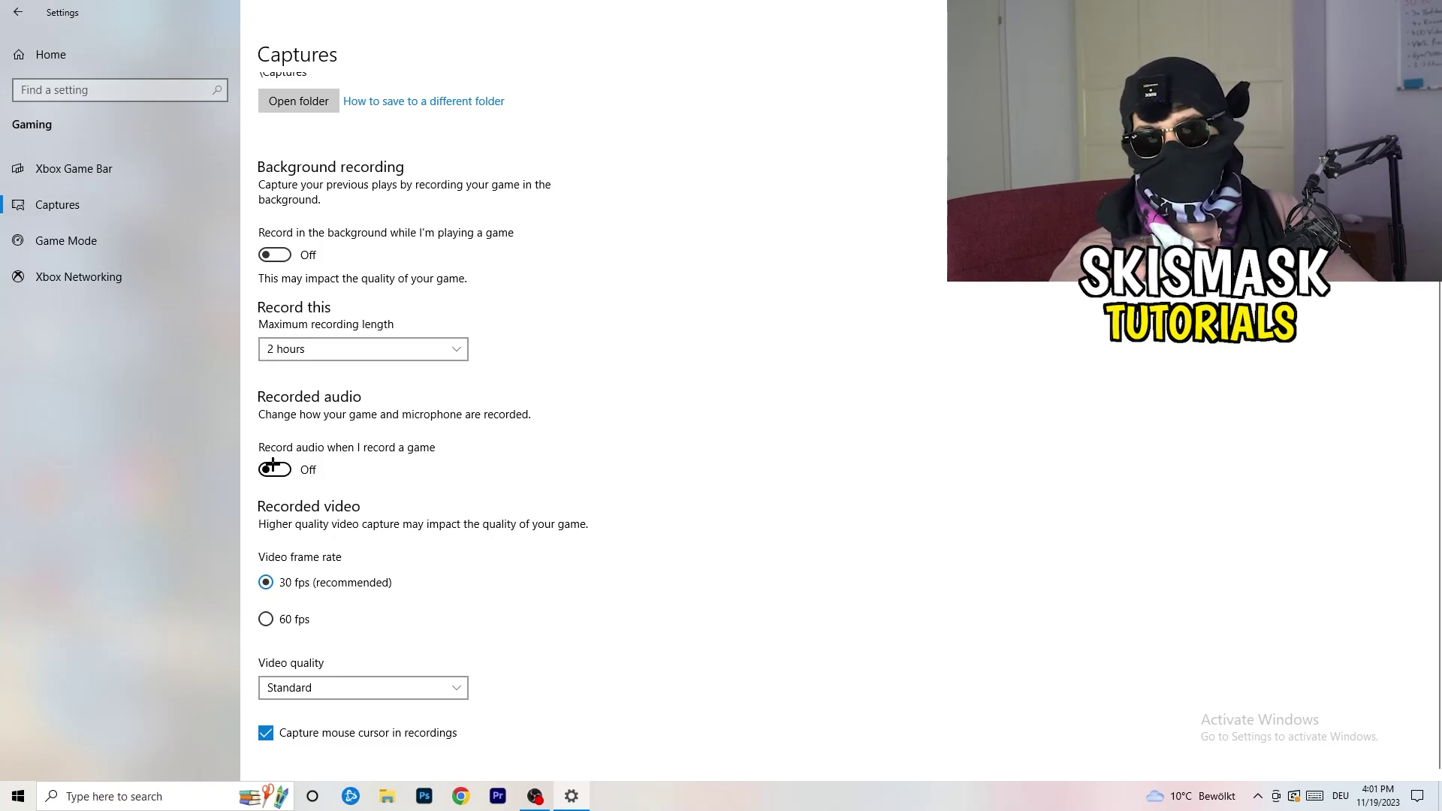
Step: View the Game Mode setting and close Settings
{"action": "left_click", "coordinate": [102, 237]}
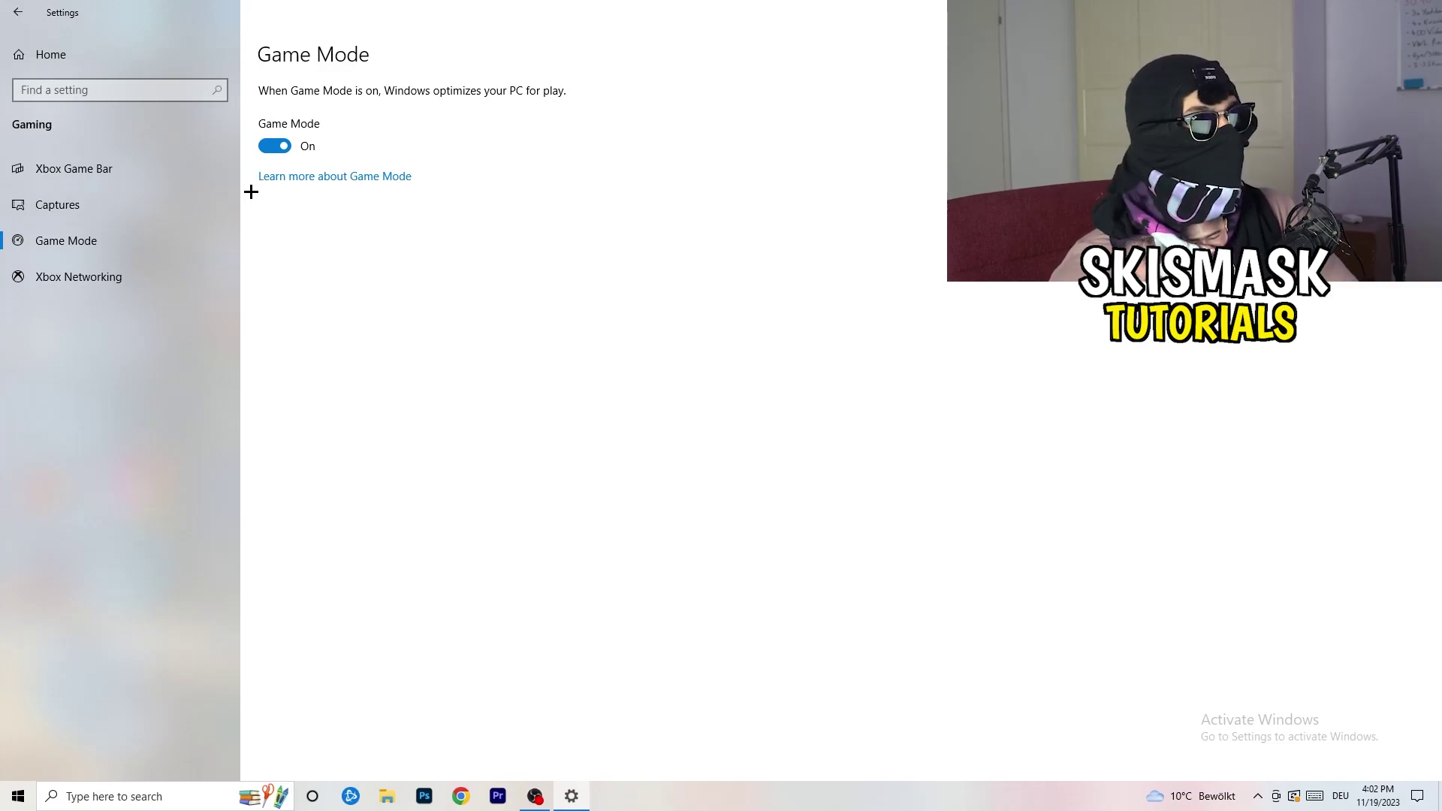
{"action": "left_click", "coordinate": [894, 5]}
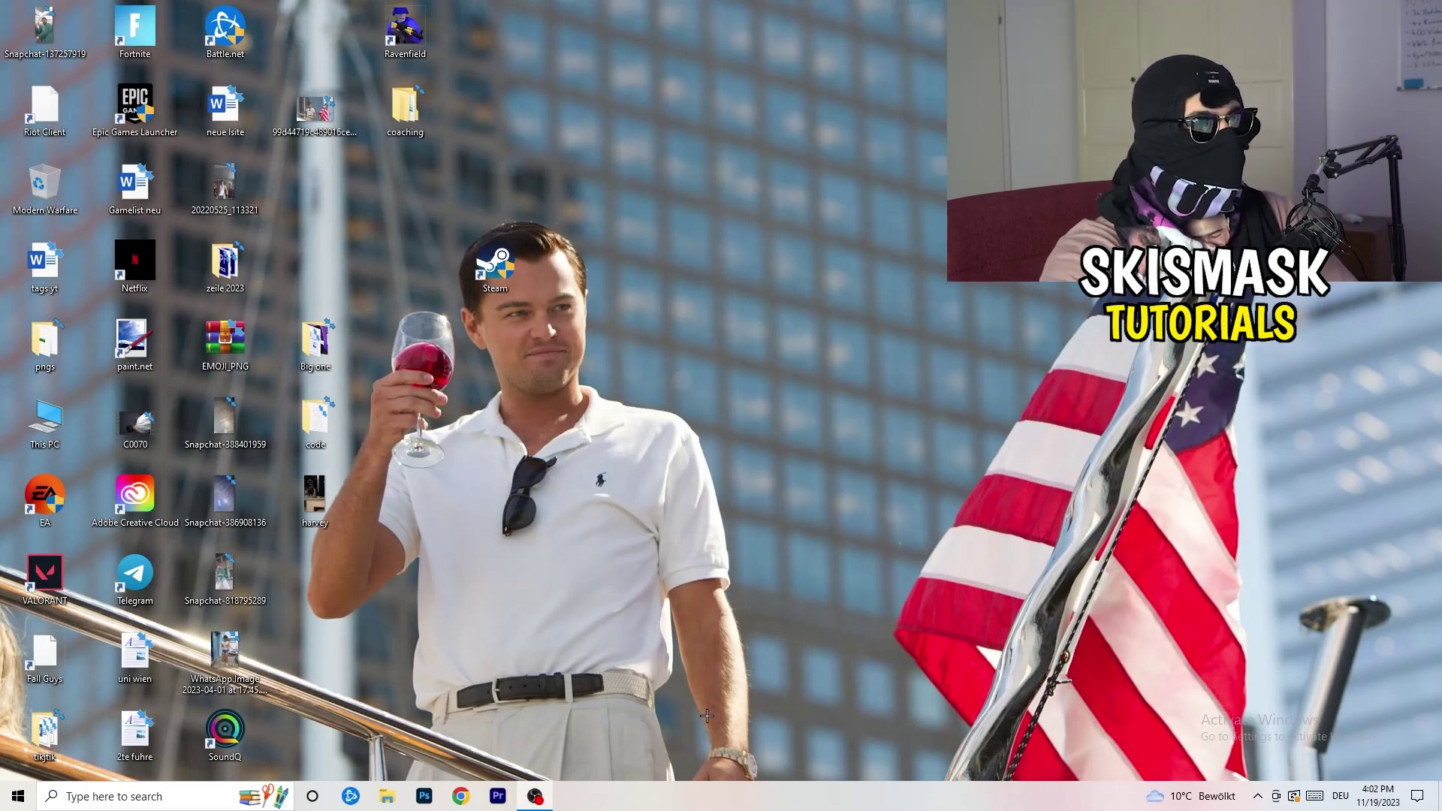
Step: Open Task Manager from the desktop and maximize its window
{"action": "left_click_drag", "start_coordinate": [700, 791], "coordinate": [30, 525]}
{"action": "left_click_drag", "start_coordinate": [449, 537], "coordinate": [505, 702]}
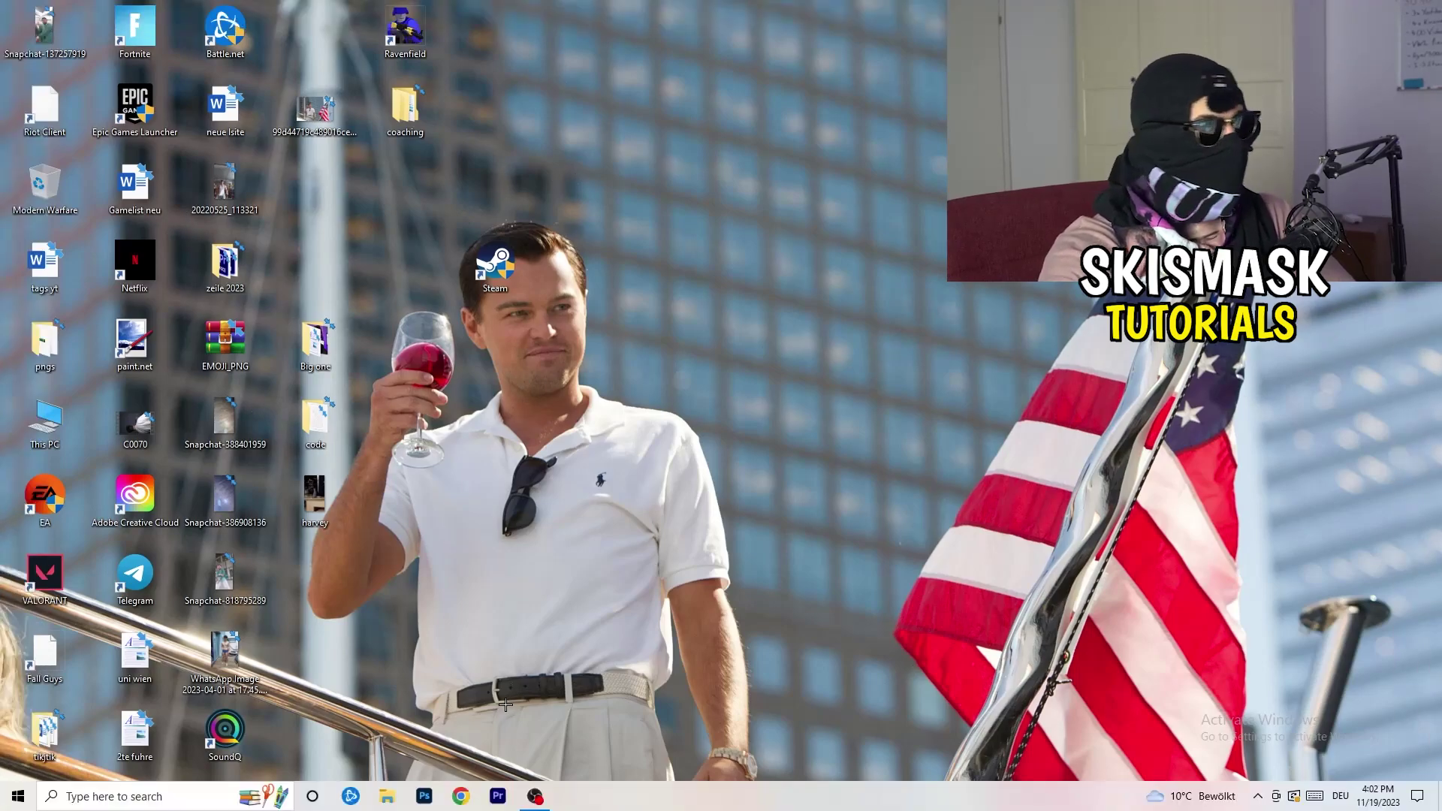
{"action": "right_click", "coordinate": [702, 802]}
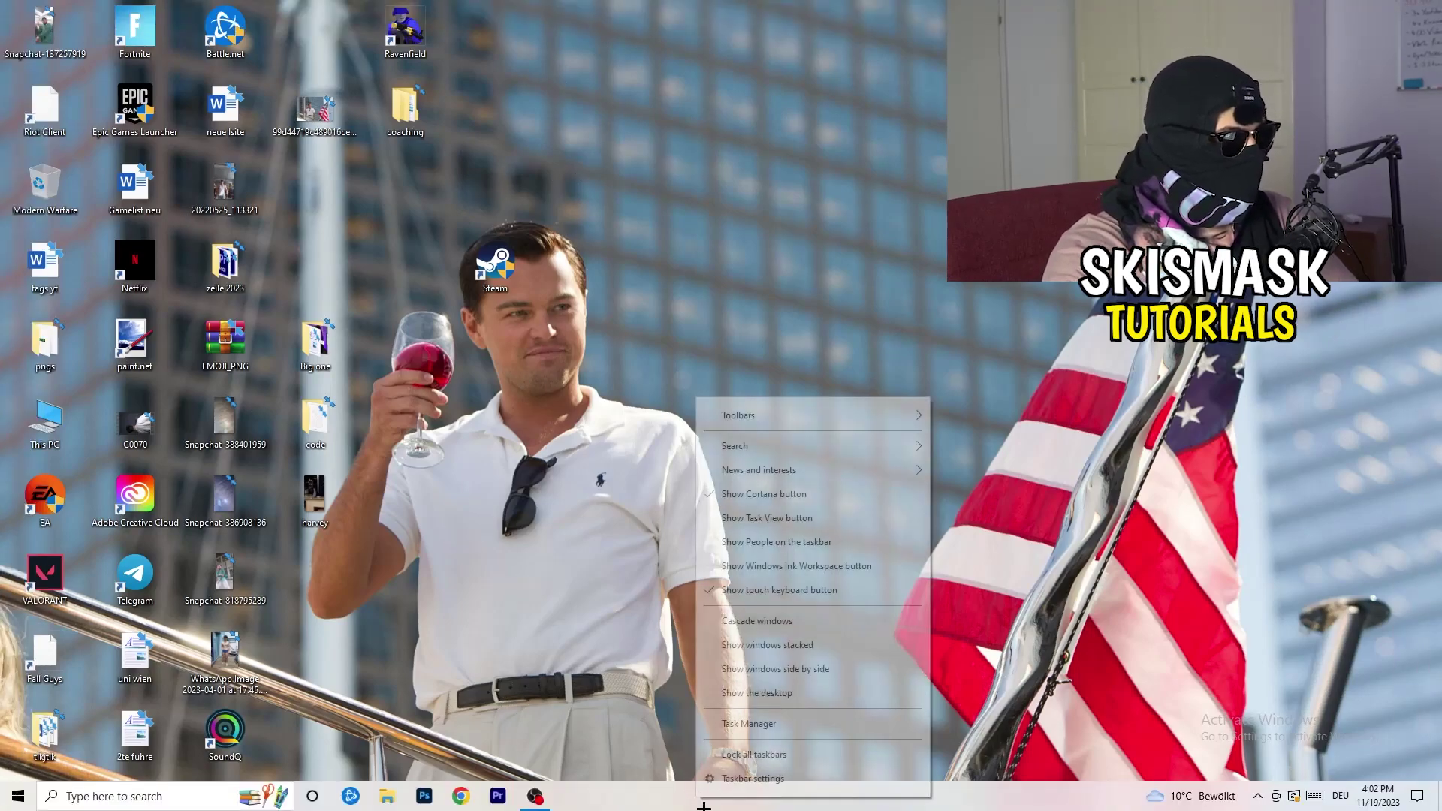
{"action": "left_click", "coordinate": [776, 729]}
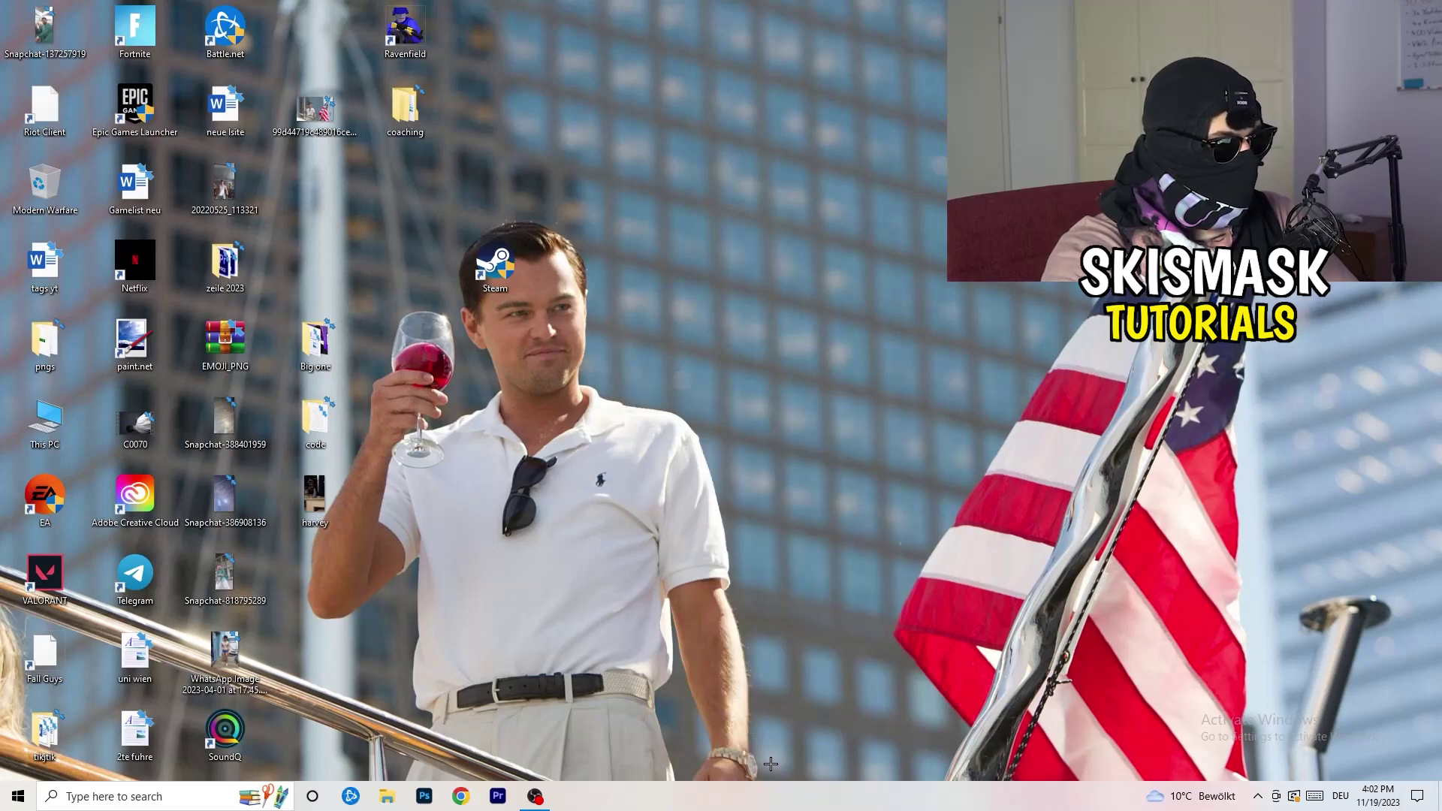
{"action": "left_click", "coordinate": [832, 37]}
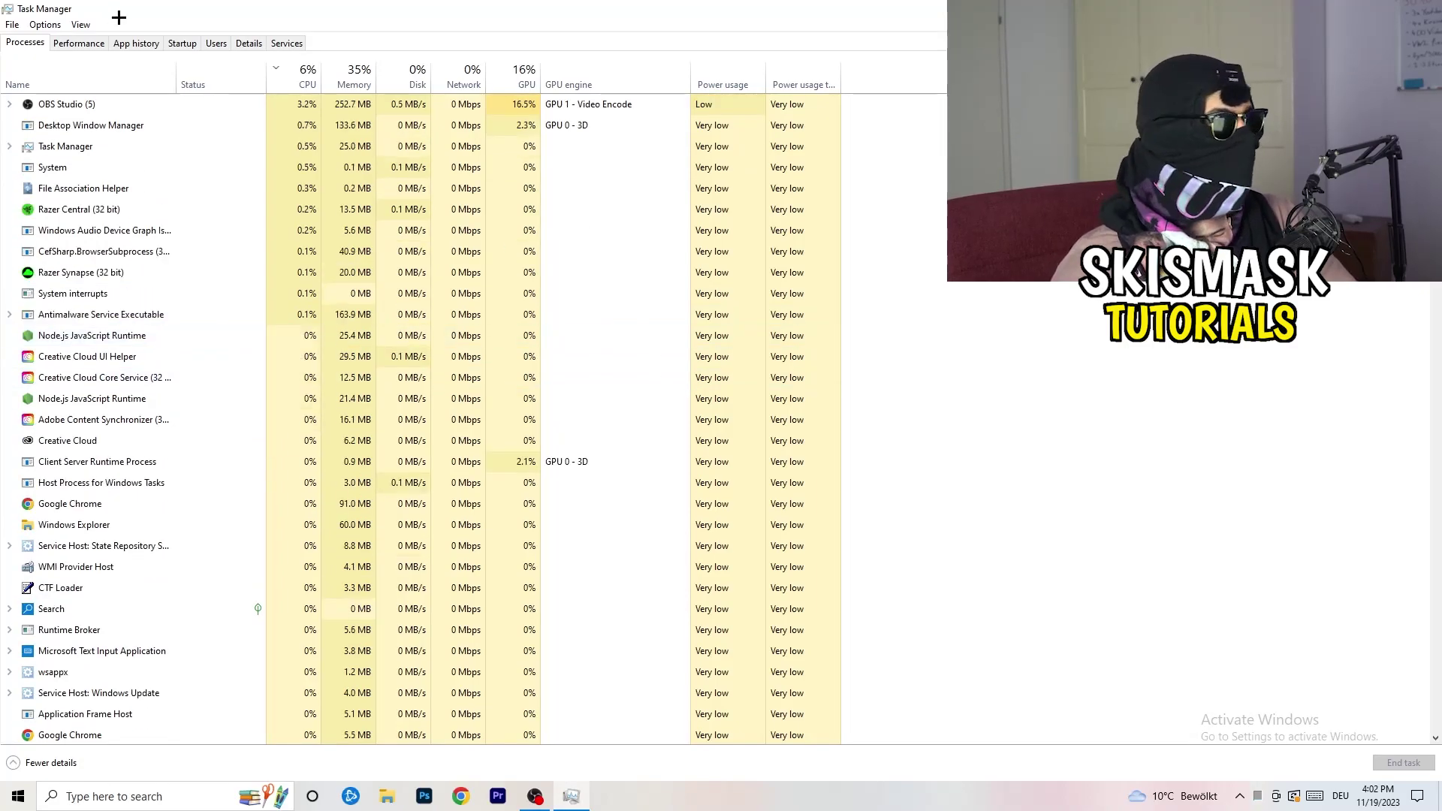
Step: Sort the running processes by GPU usage and by CPU usage, checking the actions available for OBS Studio
{"action": "left_click", "coordinate": [523, 75]}
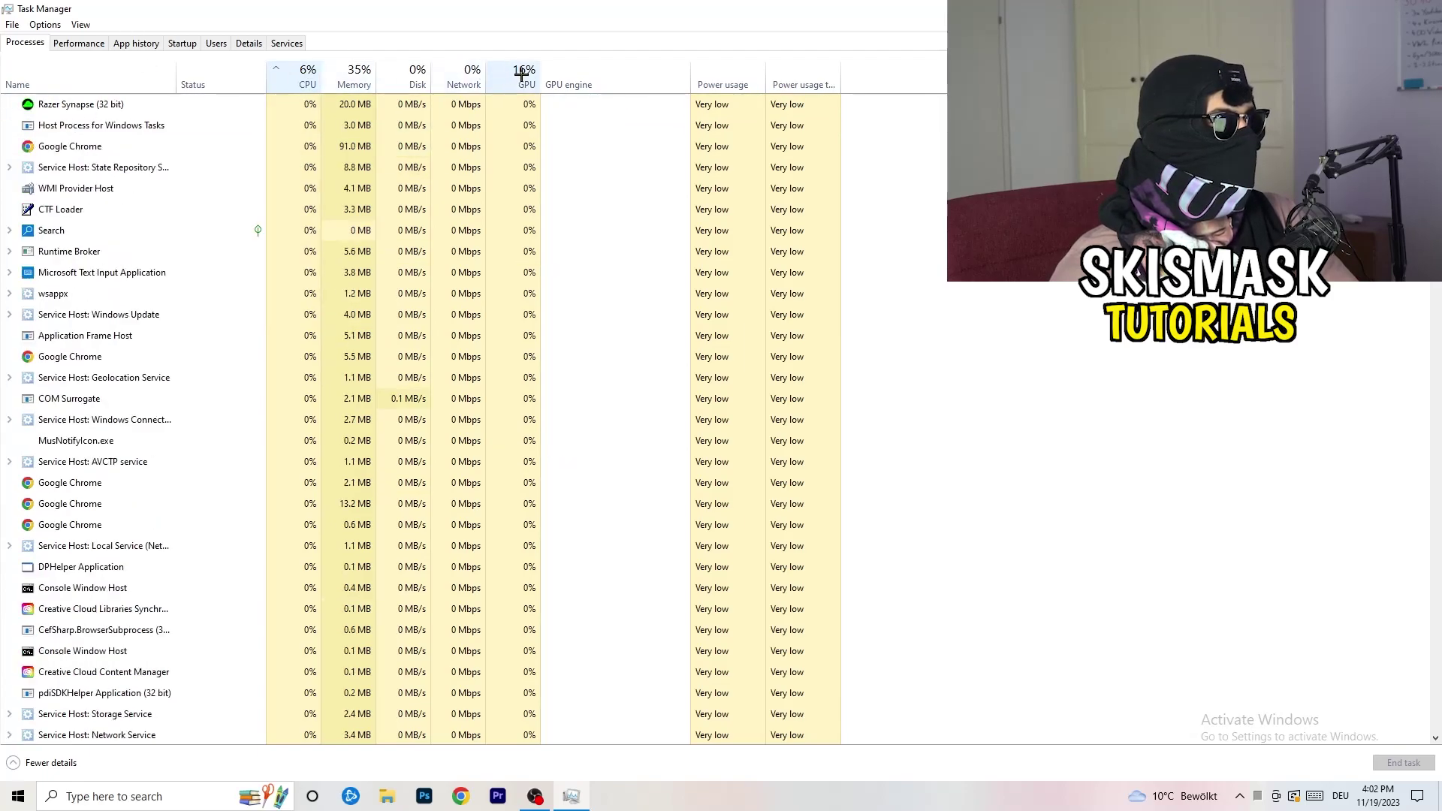
{"action": "left_click", "coordinate": [523, 75]}
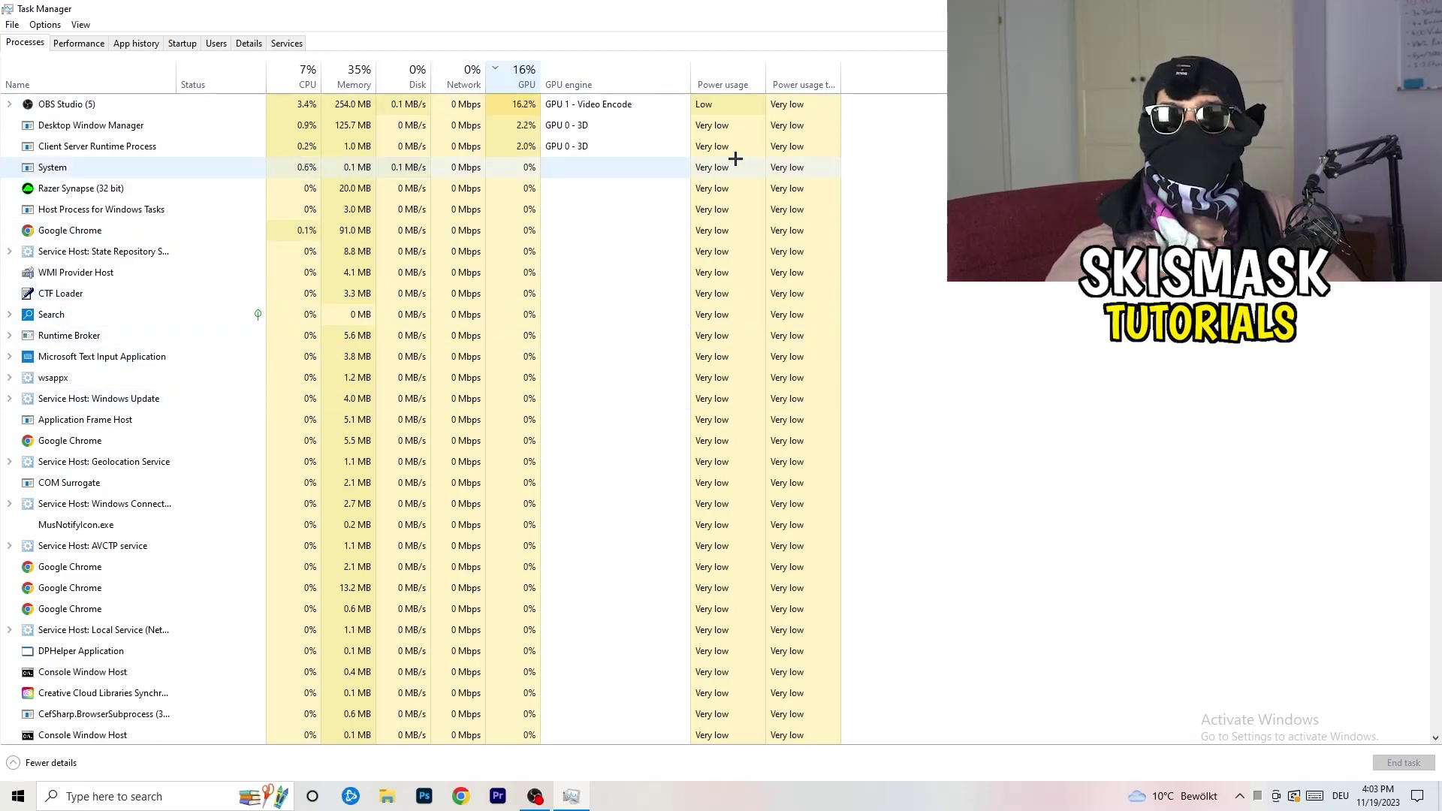
{"action": "right_click", "coordinate": [525, 111]}
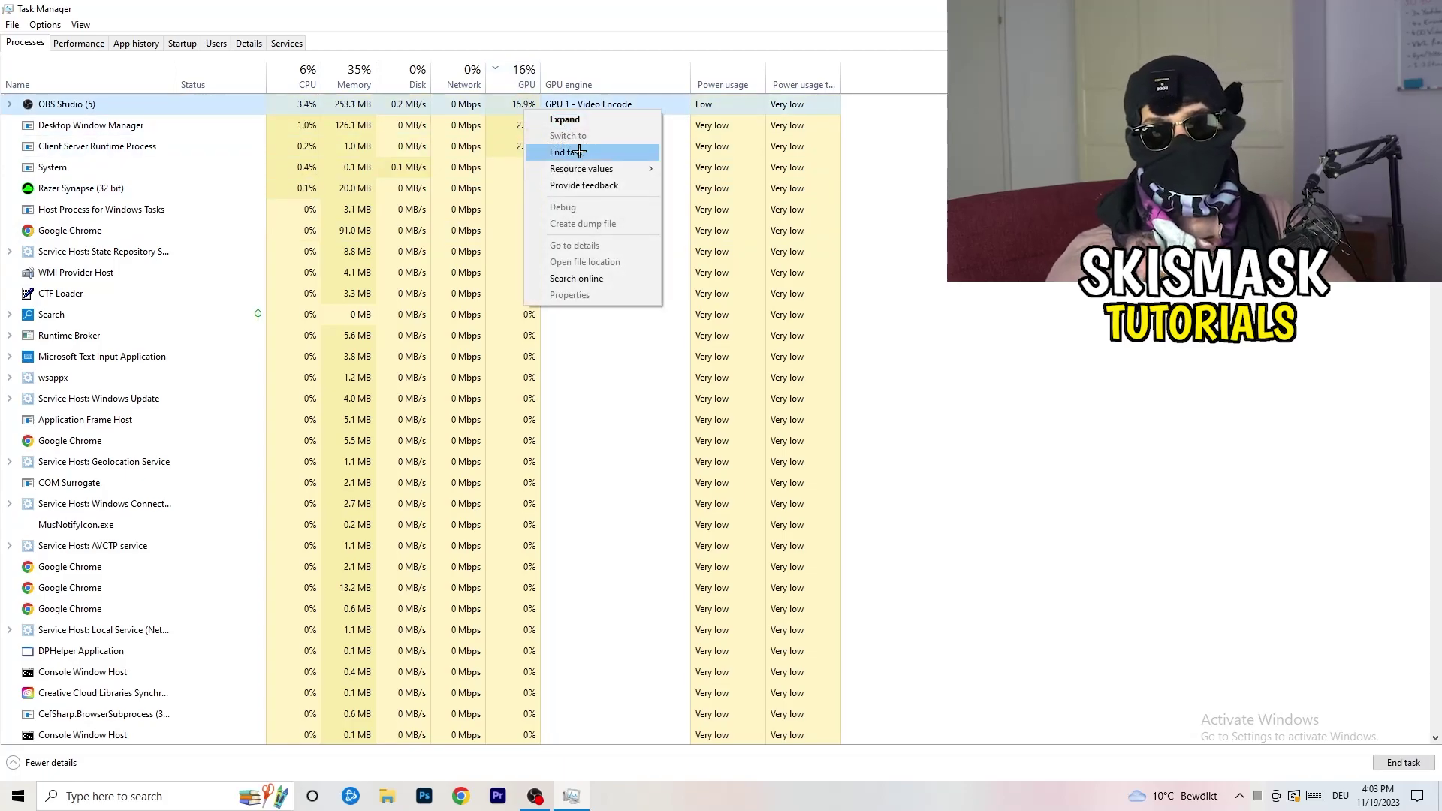
{"action": "left_click", "coordinate": [941, 180]}
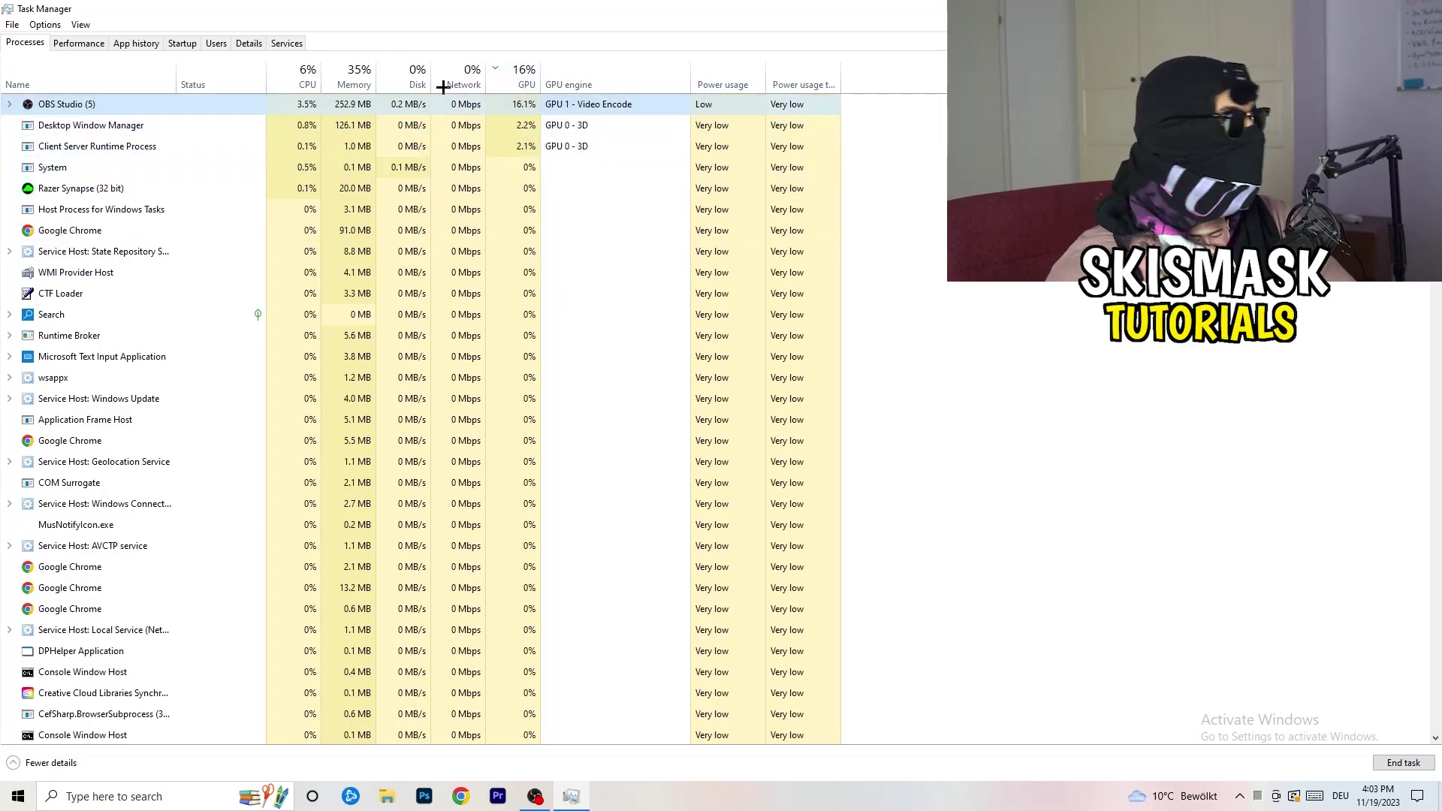
{"action": "left_click", "coordinate": [303, 79]}
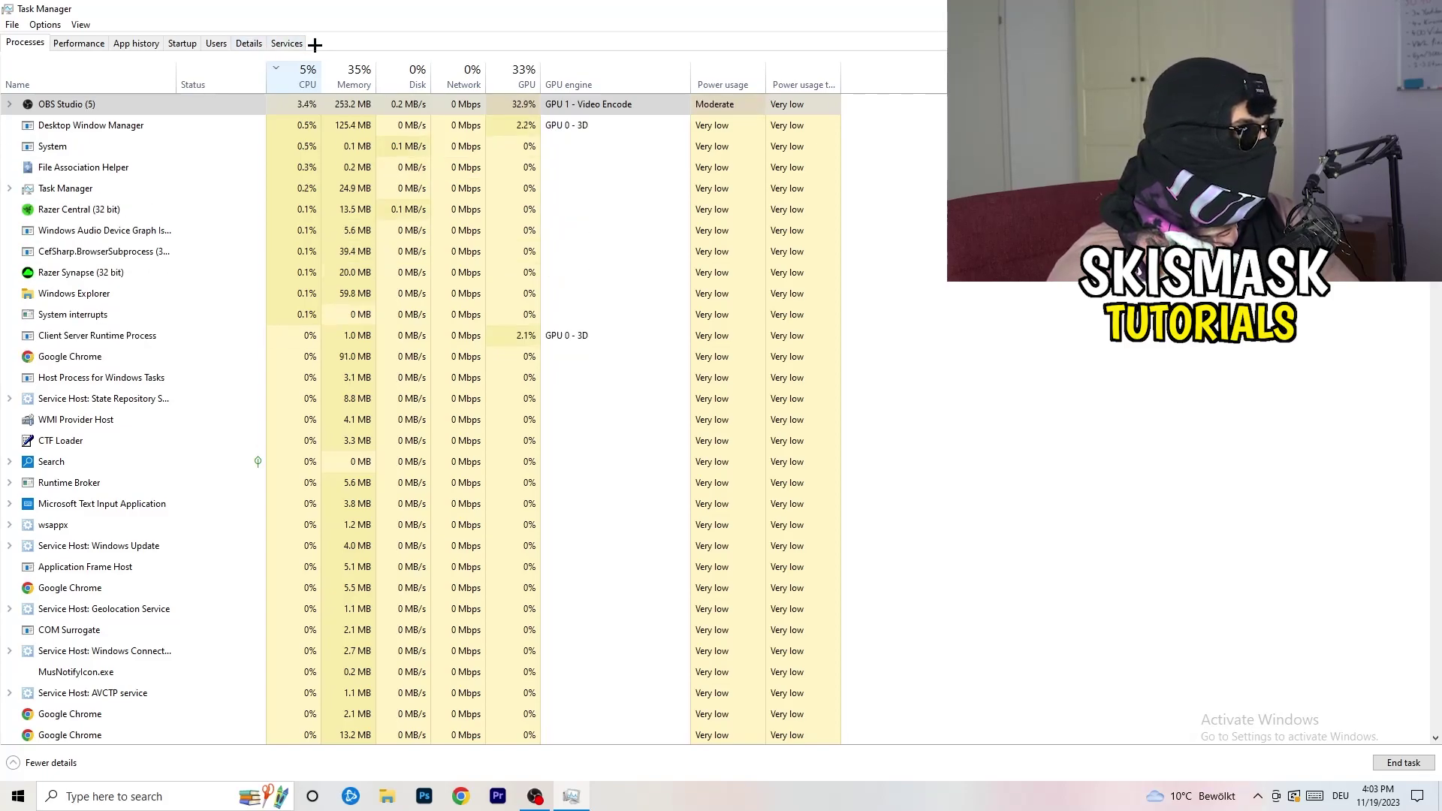
Step: Look up the priority options for a Creative Cloud UI Helper process in the detailed process list
{"action": "left_click", "coordinate": [249, 42]}
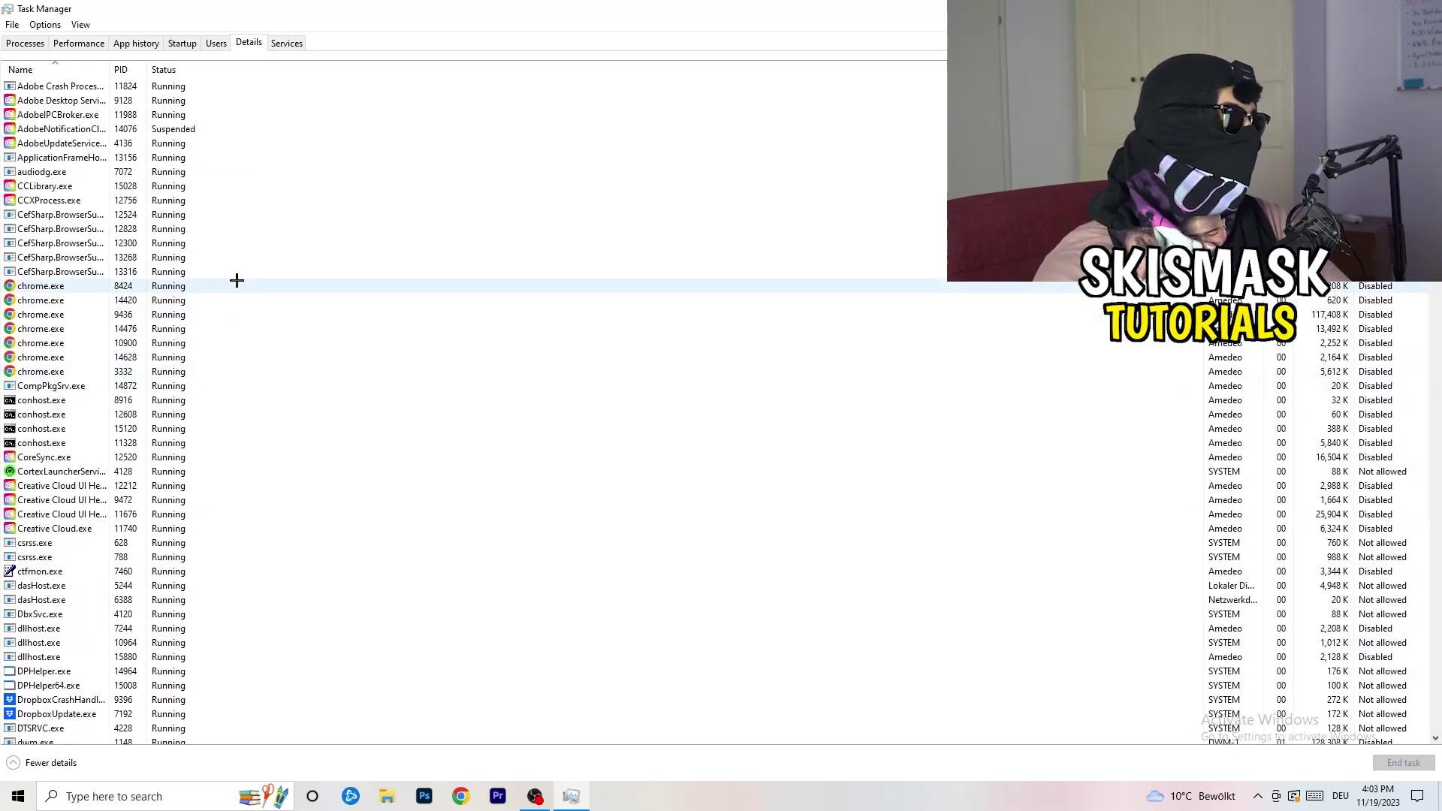
{"action": "scroll", "coordinate": [81, 391], "scroll_direction": "down", "scroll_amount": 3}
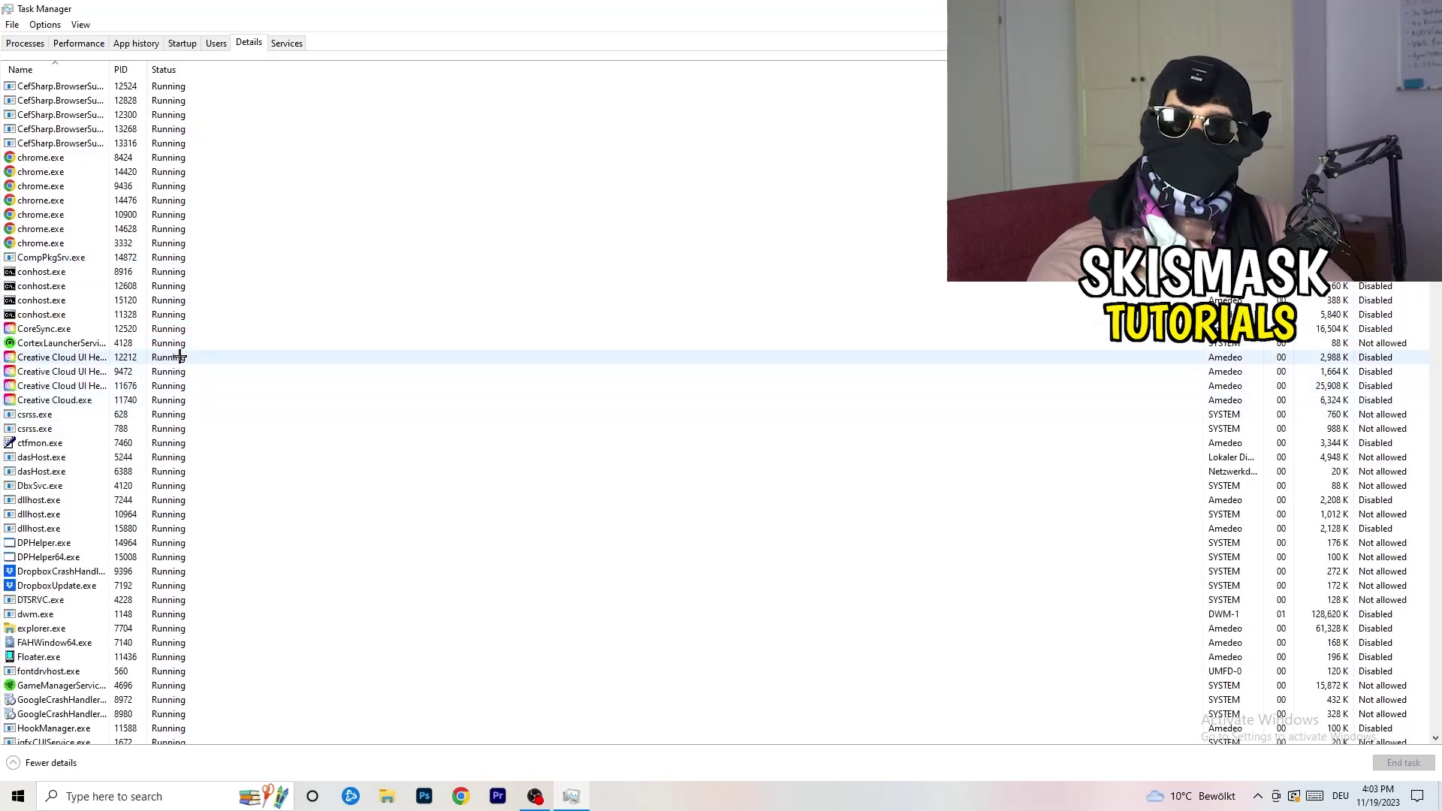
{"action": "right_click", "coordinate": [60, 385]}
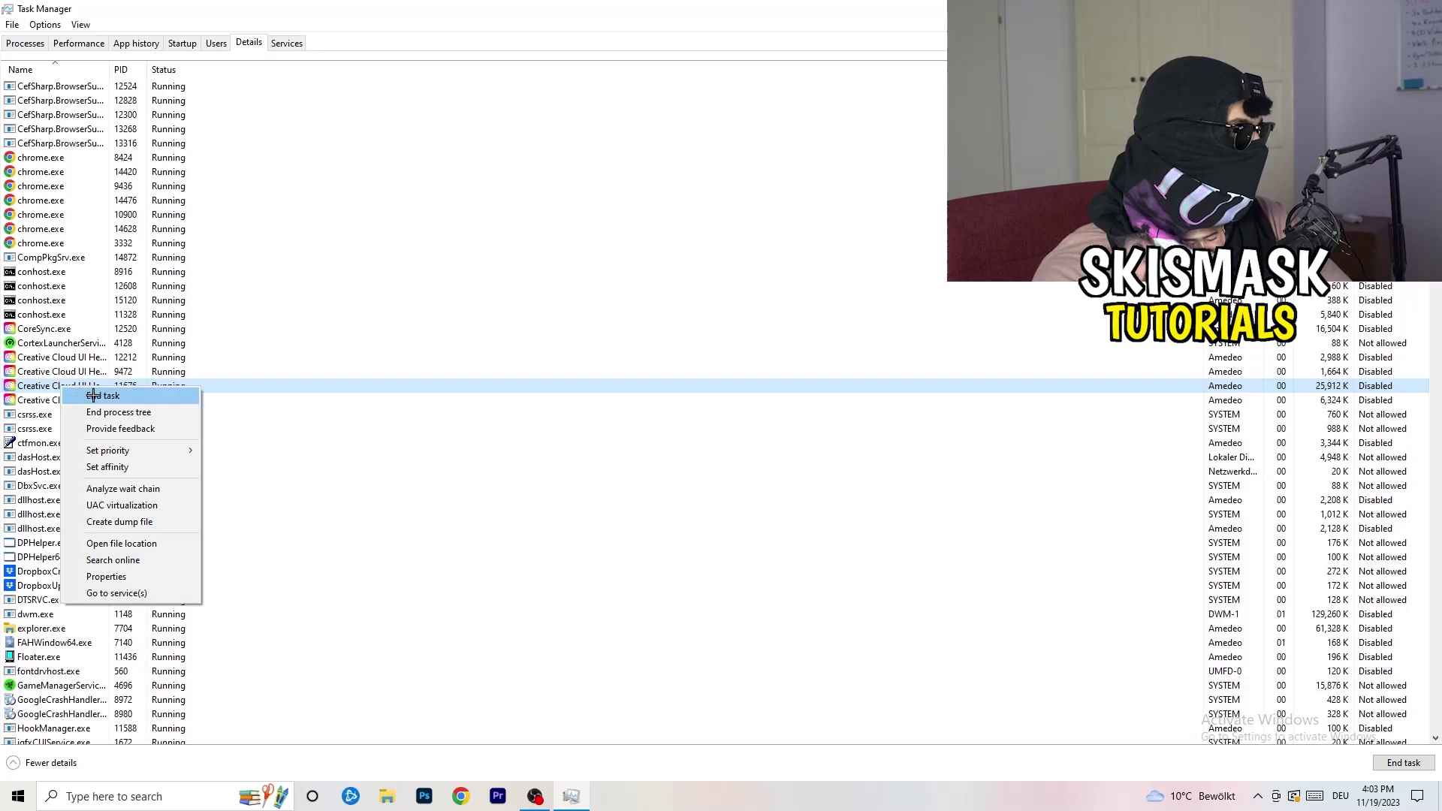
{"action": "mouse_move", "coordinate": [120, 450]}
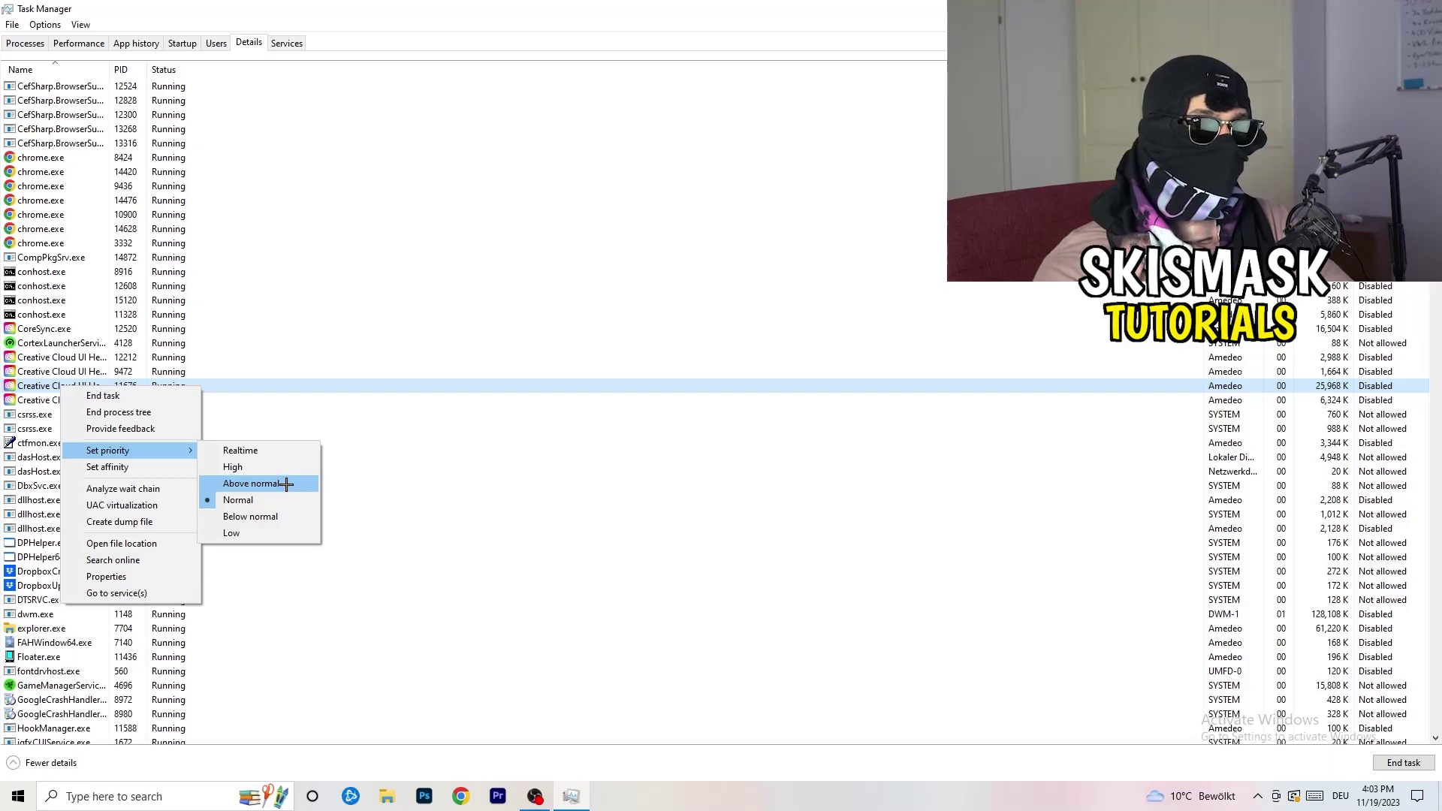
Step: Review the startup programs and the actions available for DT_Startup, and close Task Manager
{"action": "left_click", "coordinate": [187, 43]}
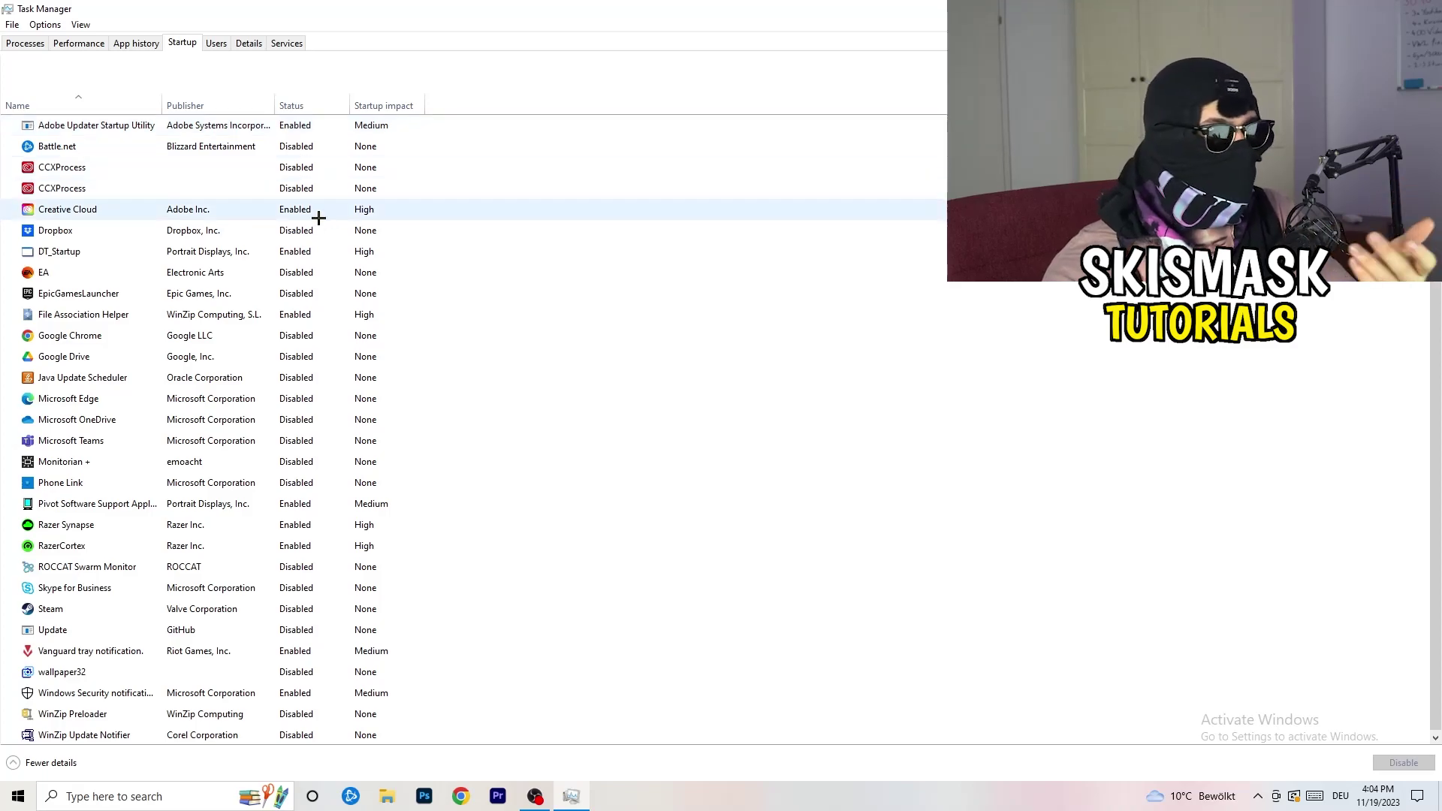
{"action": "right_click", "coordinate": [329, 248]}
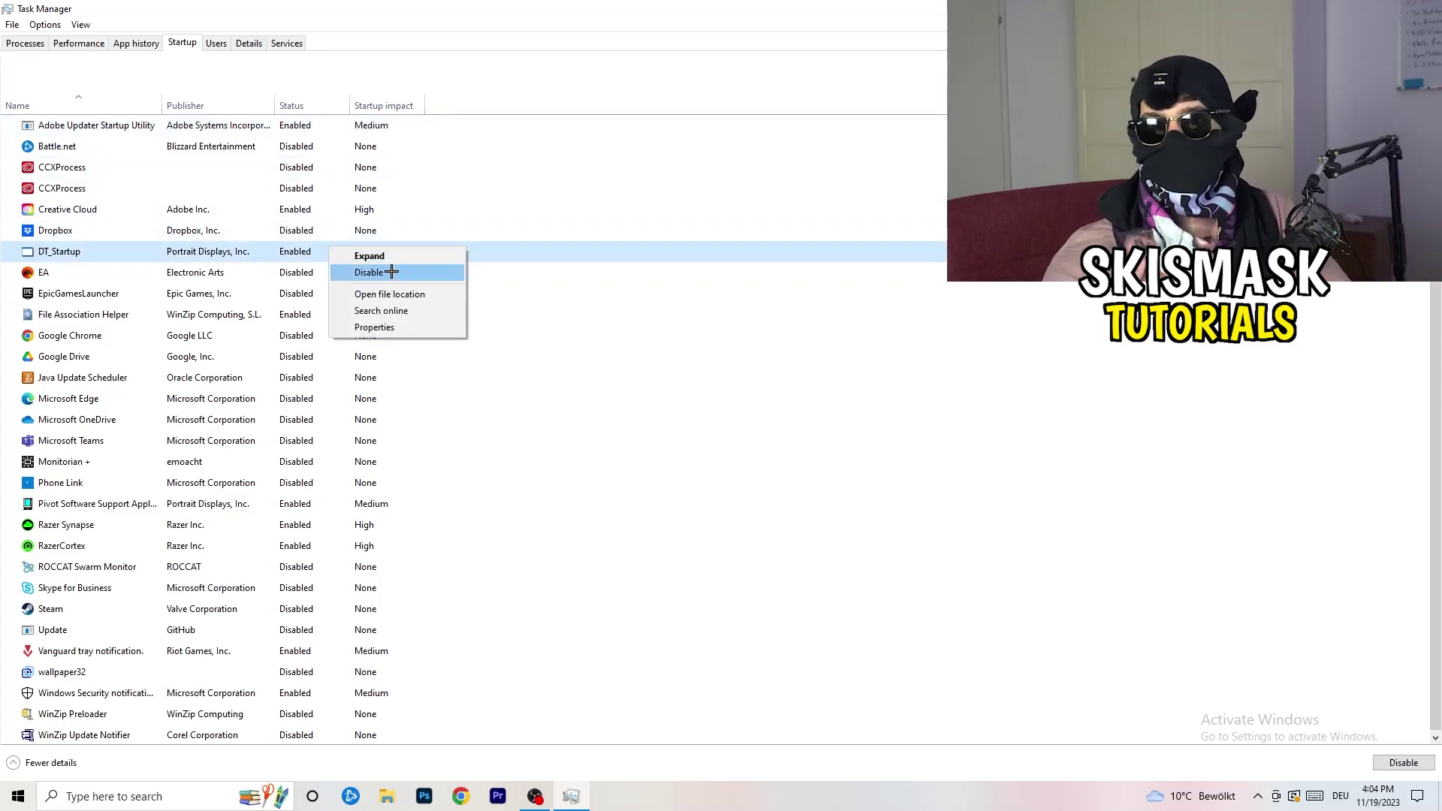
{"action": "key", "text": "Escape"}
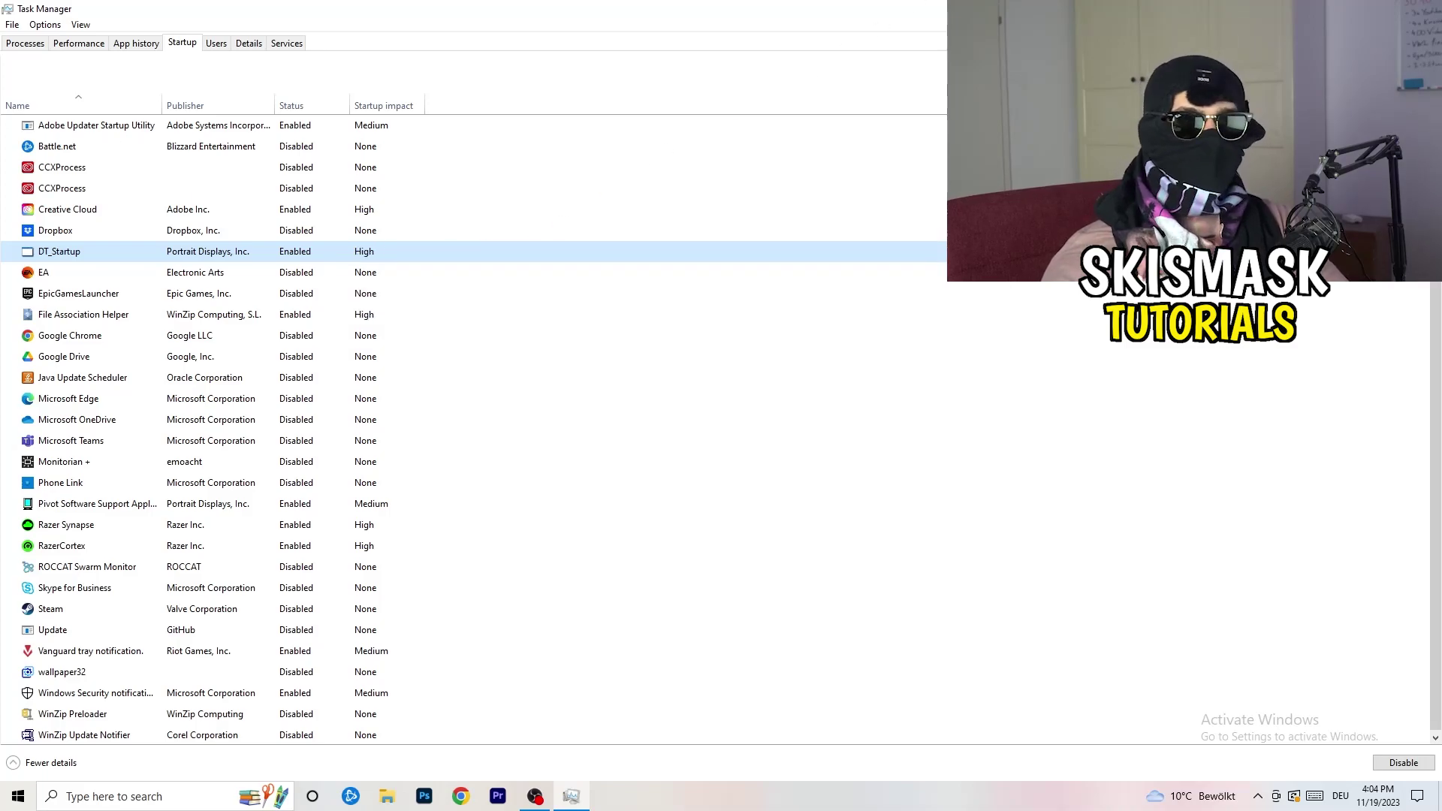
{"action": "key", "text": "alt+F4"}
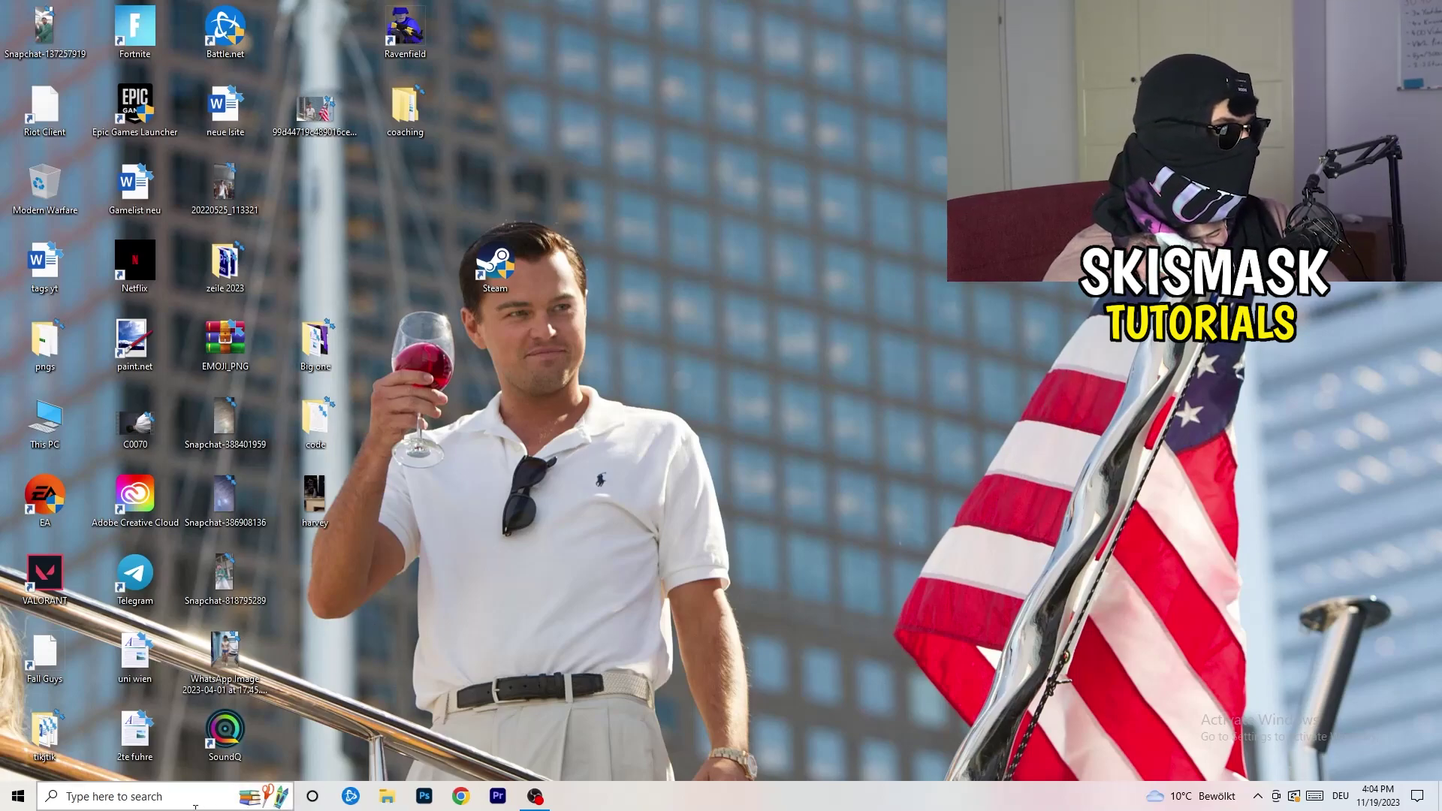
Step: Open the System display settings and review the scaling options for text, apps and other items
{"action": "left_click", "coordinate": [12, 801]}
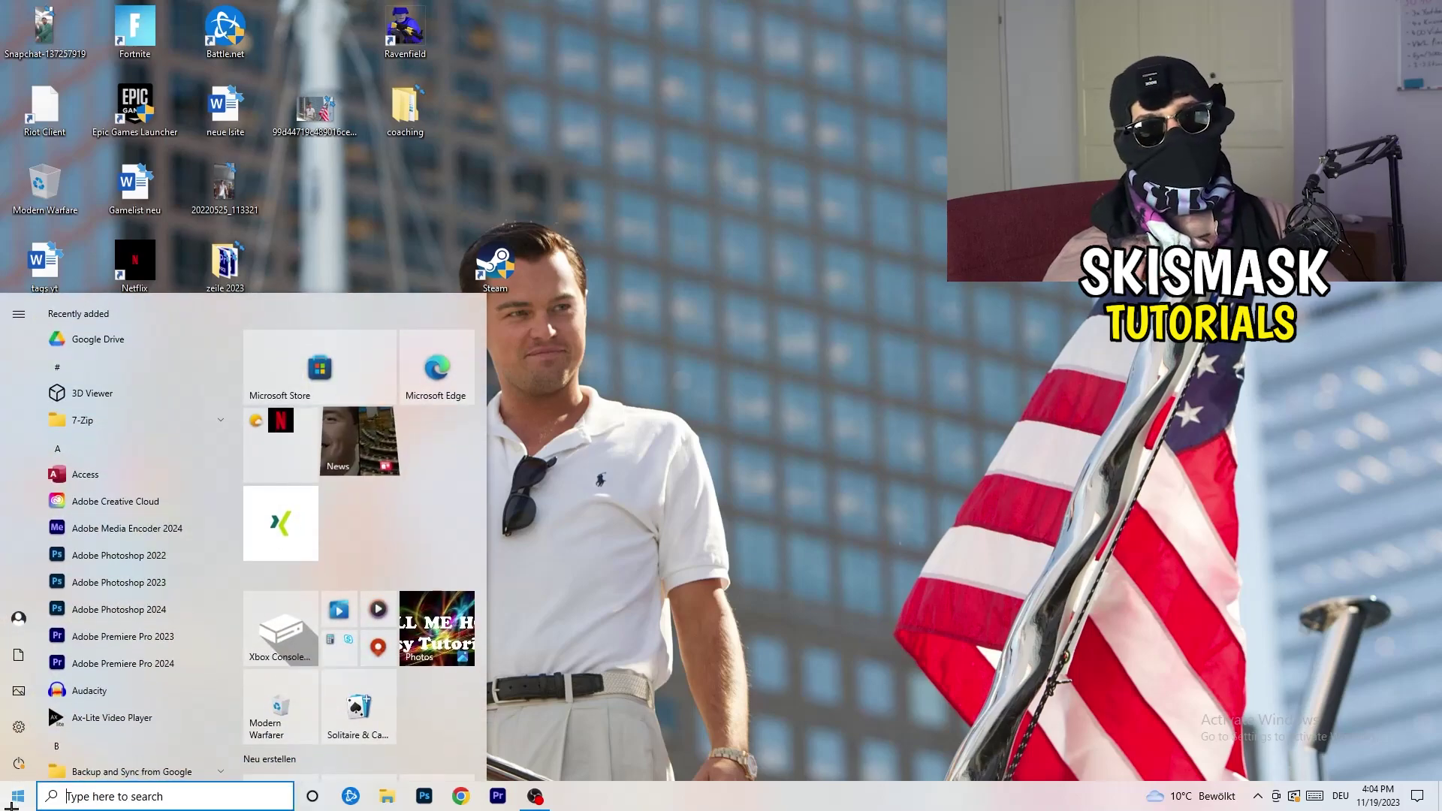
{"action": "left_click", "coordinate": [14, 736]}
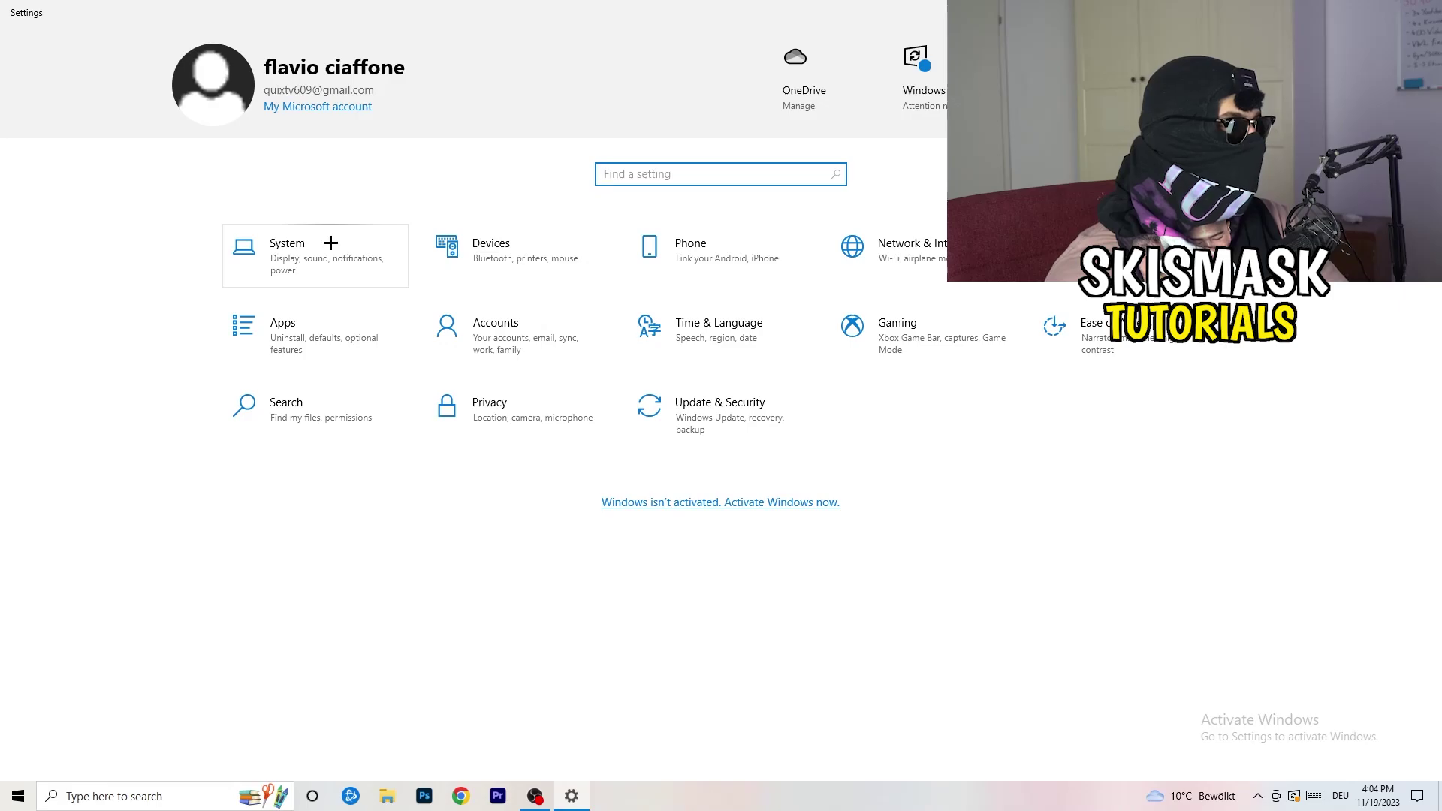
{"action": "left_click", "coordinate": [340, 243]}
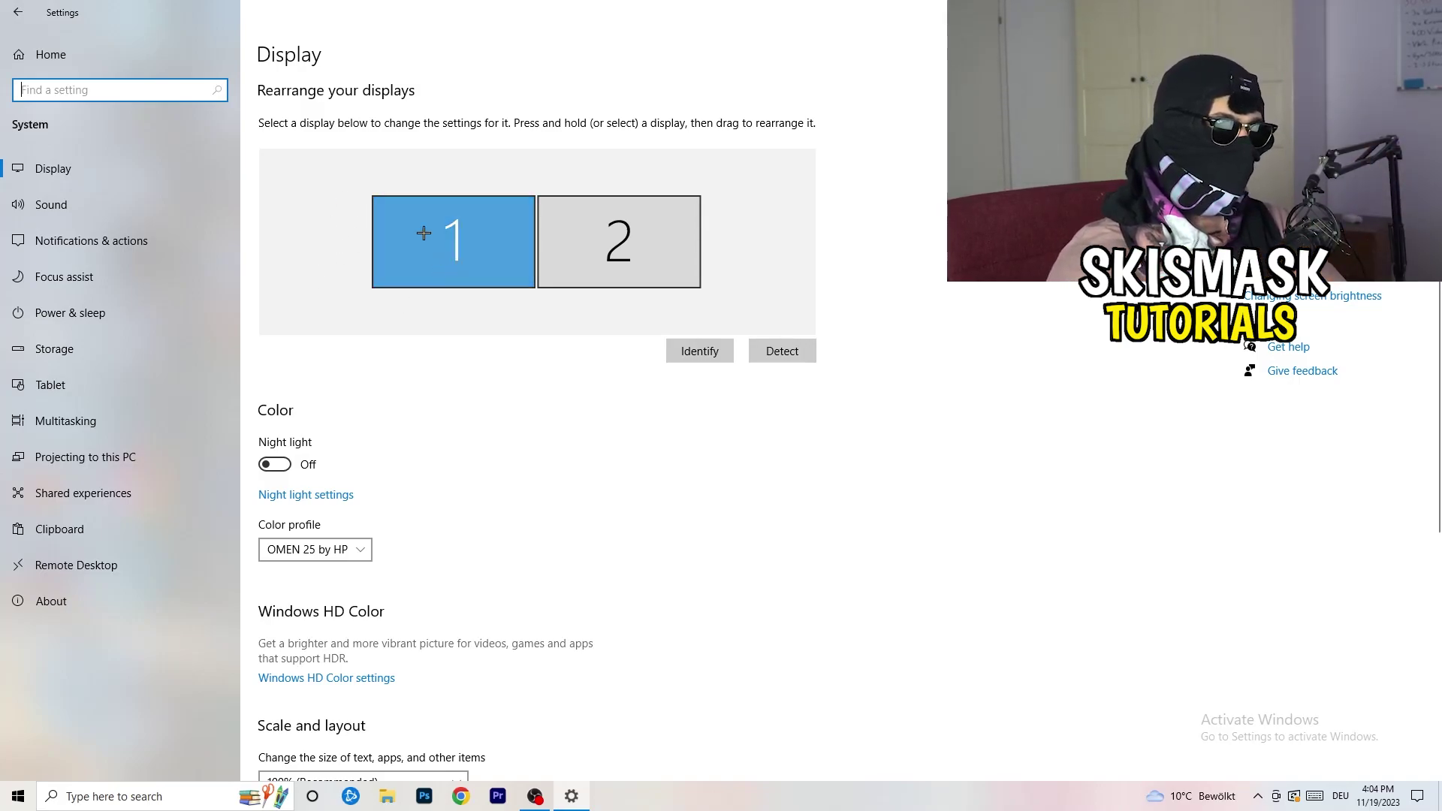
{"action": "scroll", "coordinate": [525, 271], "scroll_direction": "down", "scroll_amount": 4}
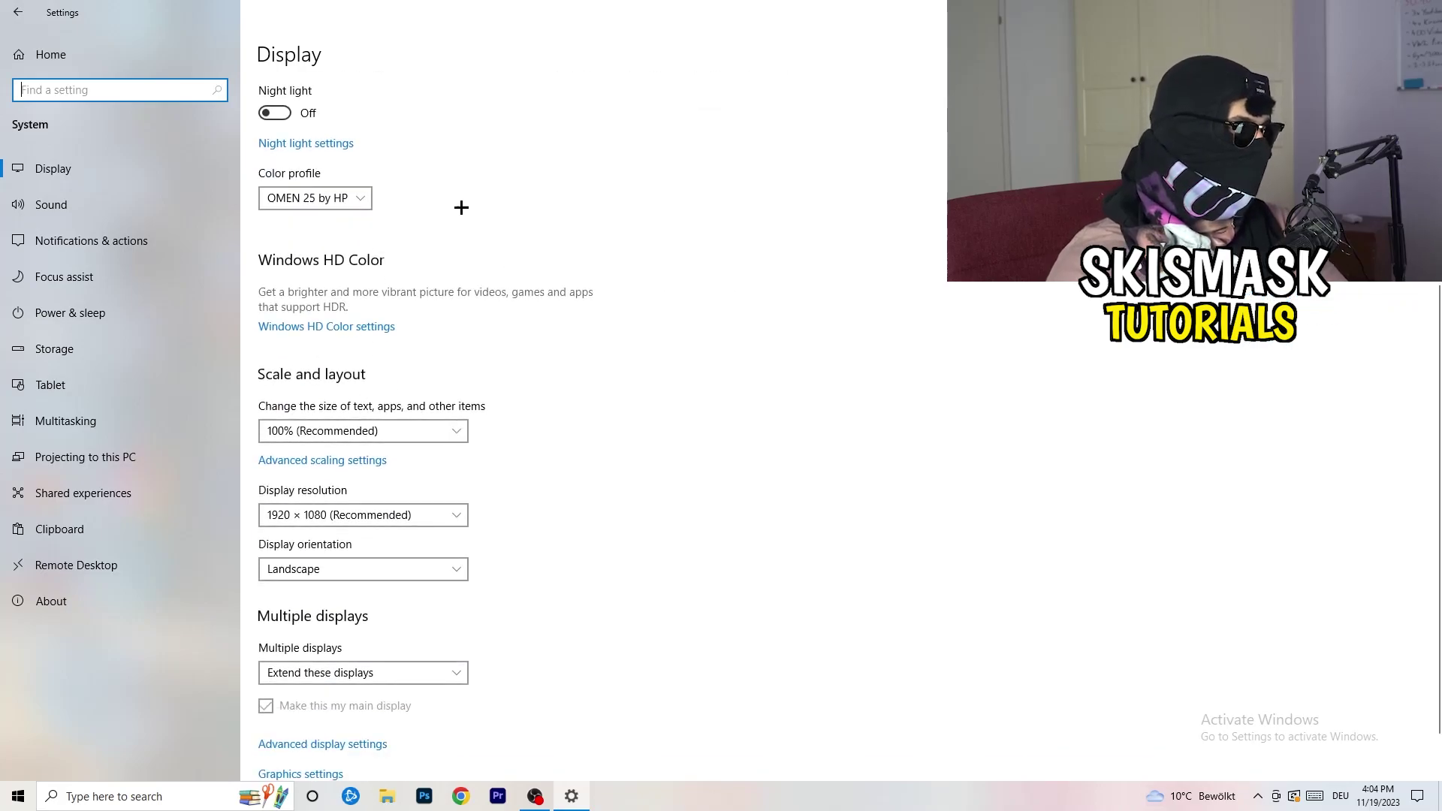
{"action": "left_click", "coordinate": [413, 430]}
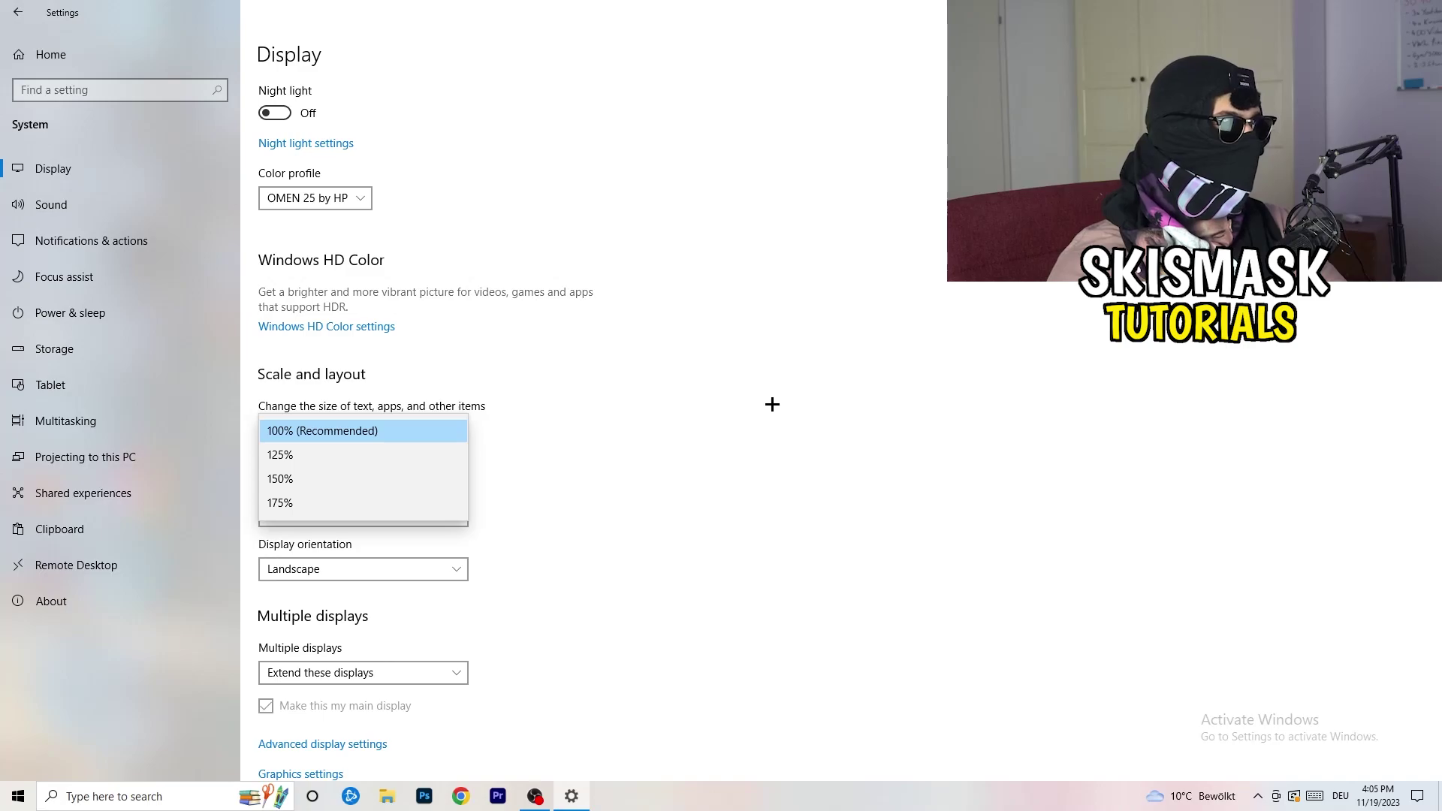
{"action": "left_click", "coordinate": [772, 404]}
{"action": "scroll", "coordinate": [615, 414], "scroll_direction": "down", "scroll_amount": 1}
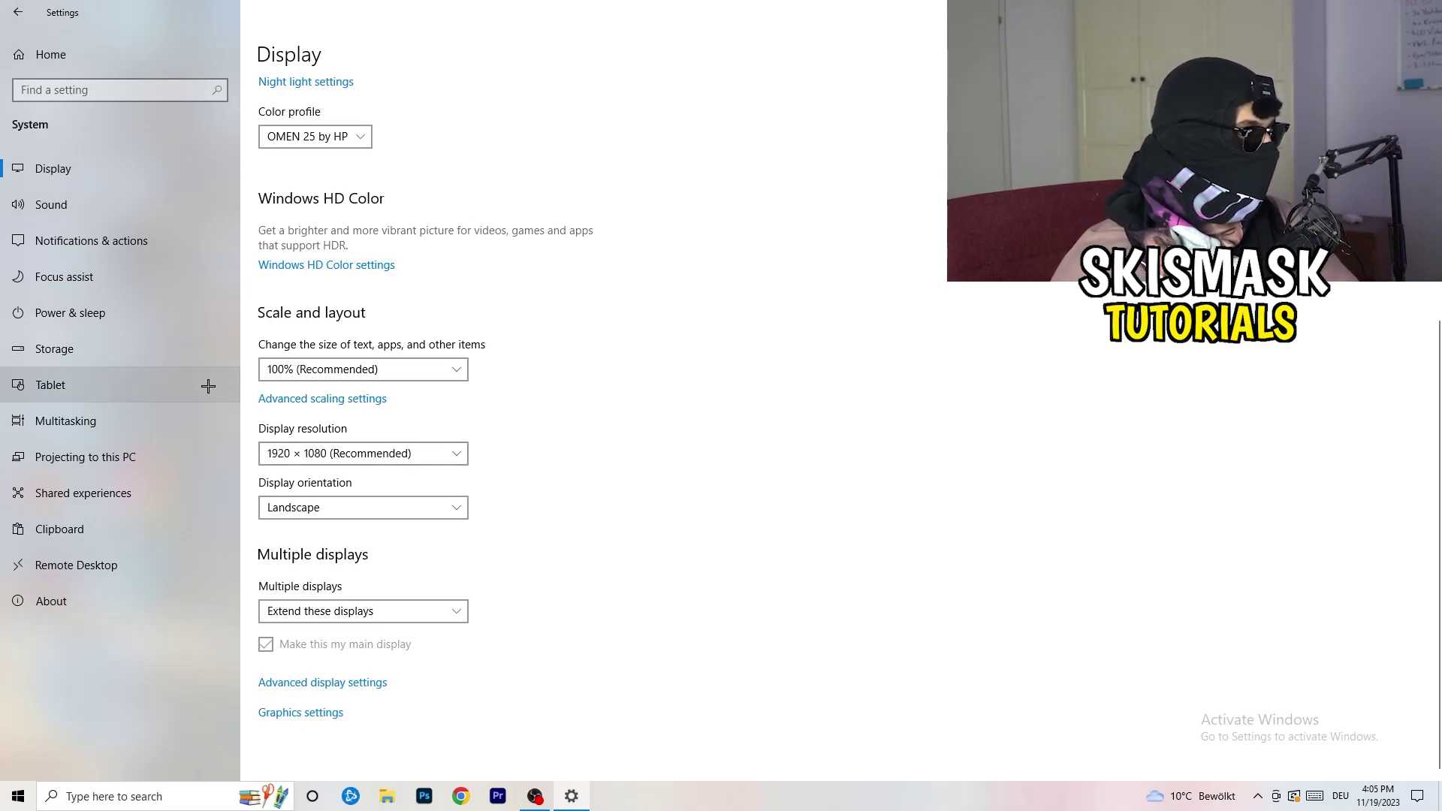
Step: Review the available power plans, including the additional ones, from Power & sleep and close Power Options
{"action": "left_click", "coordinate": [112, 312]}
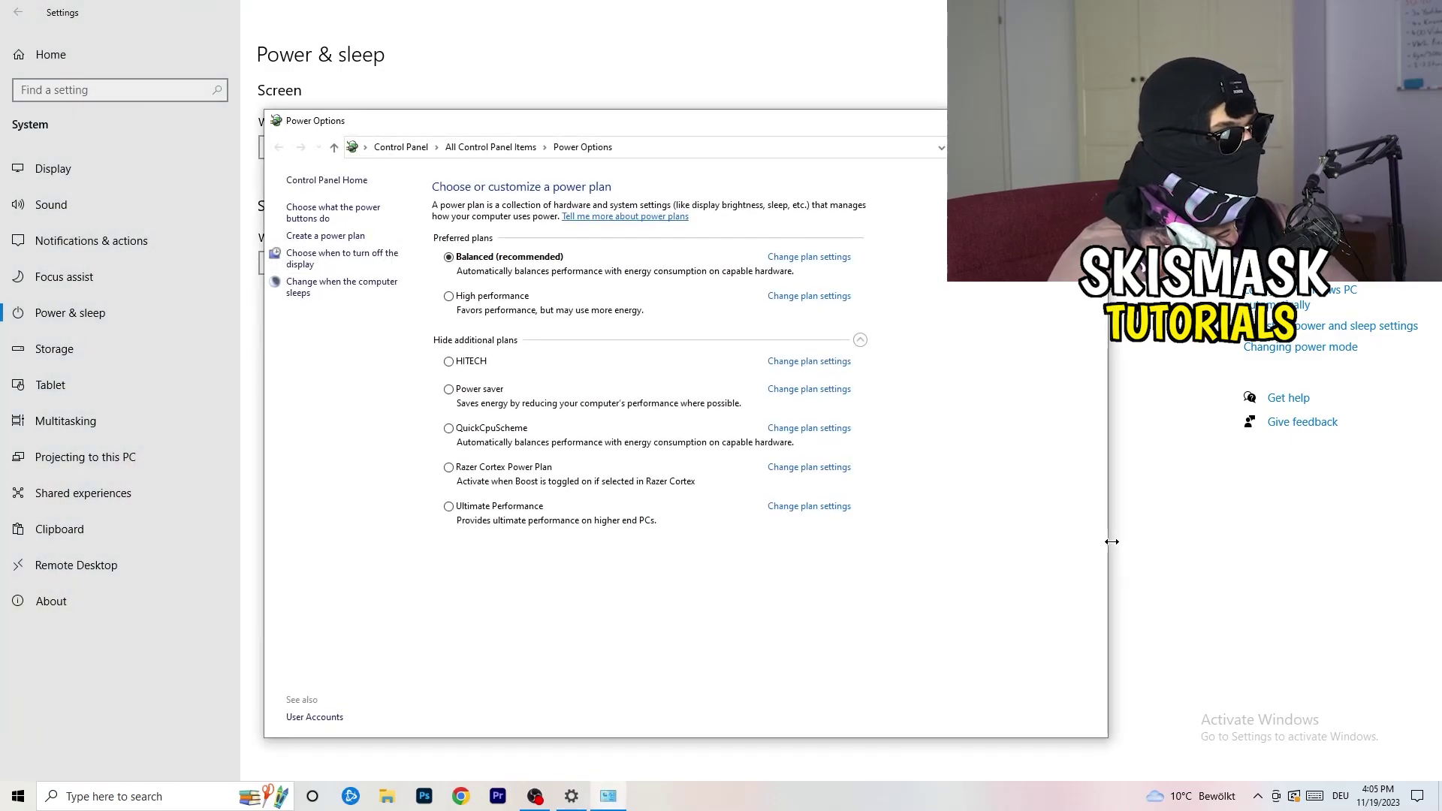
{"action": "left_click", "coordinate": [861, 340]}
{"action": "left_click", "coordinate": [861, 341]}
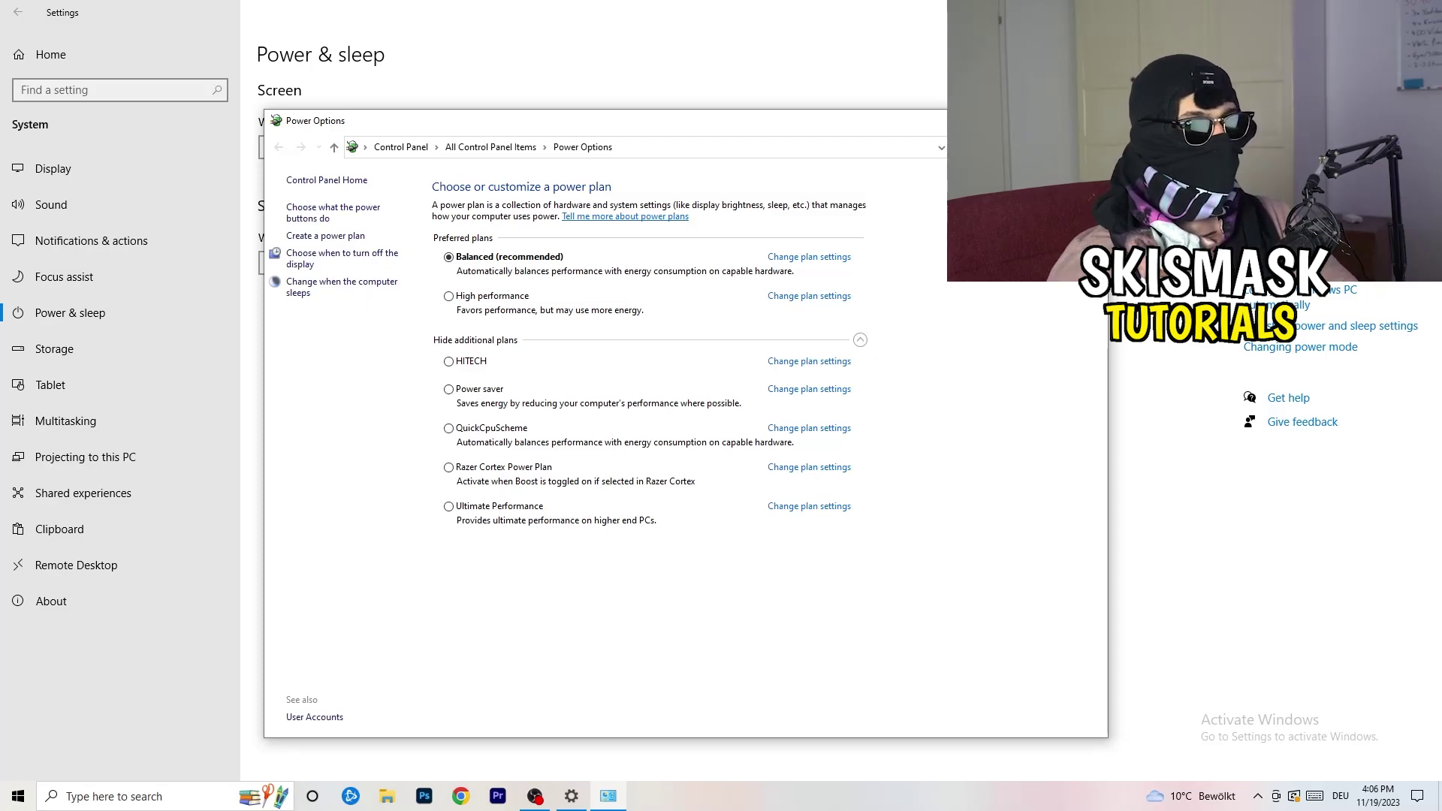
{"action": "left_click", "coordinate": [1089, 120]}
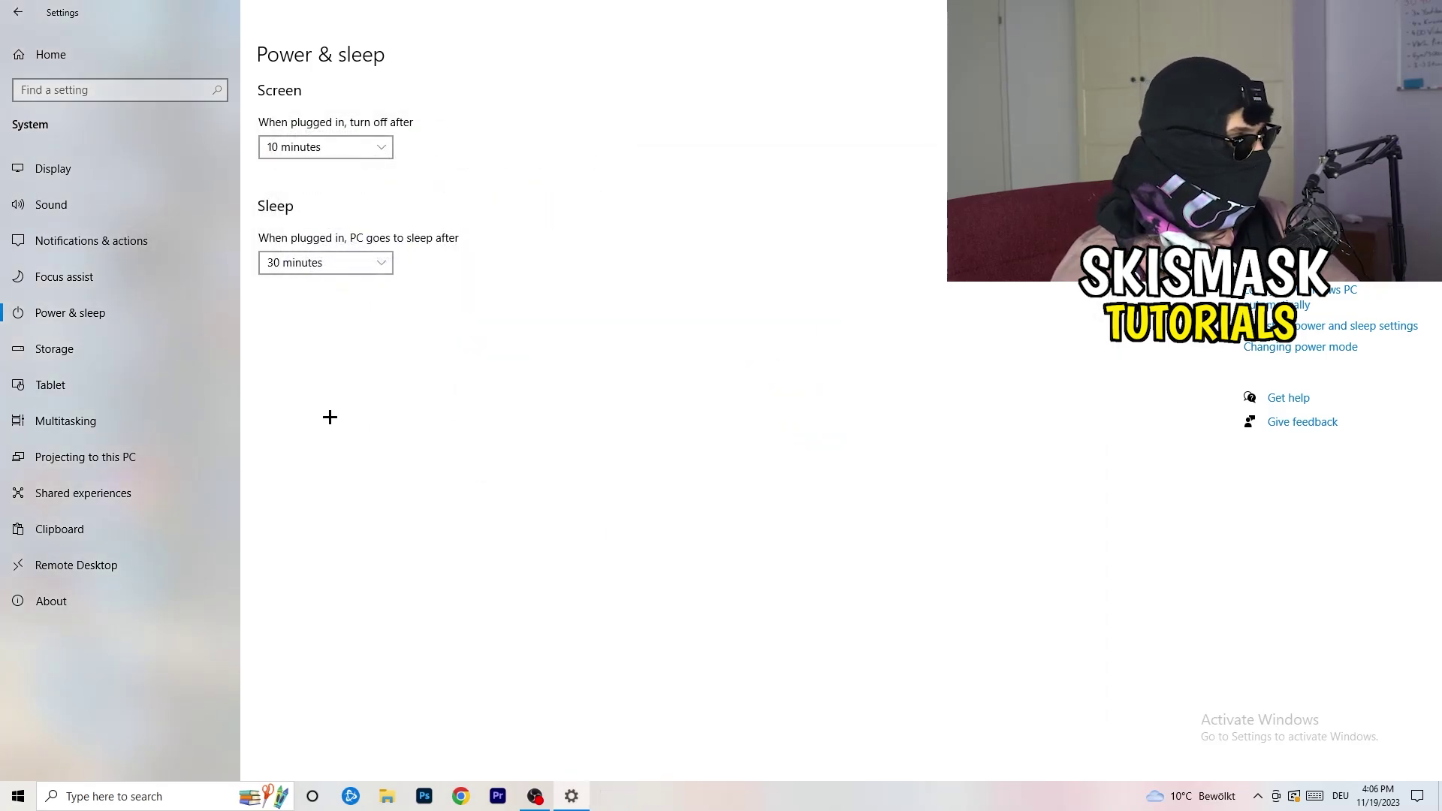
Step: Open the Storage Sense configuration and enable deletion of temporary files that apps aren't using
{"action": "left_click", "coordinate": [99, 359]}
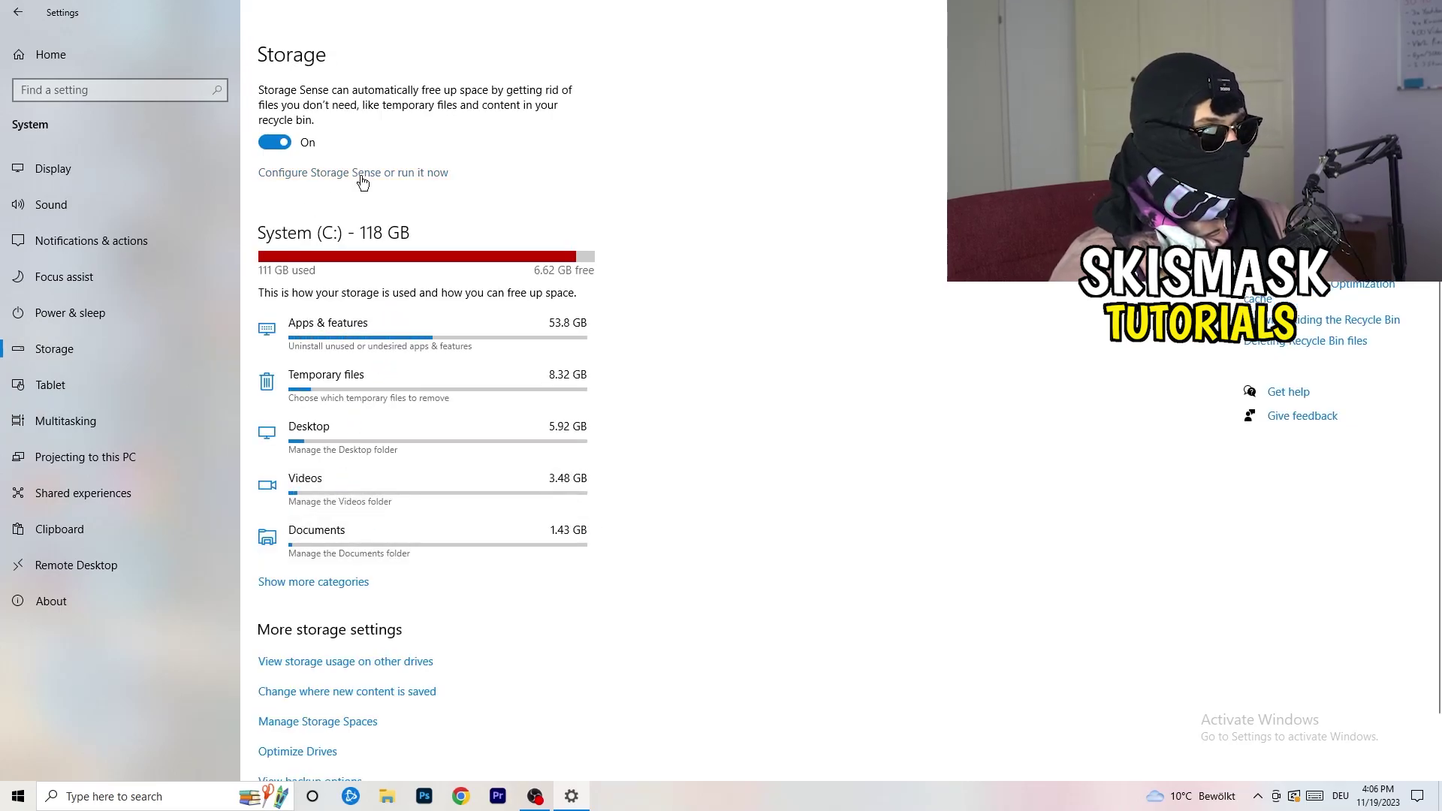
{"action": "left_click", "coordinate": [362, 177]}
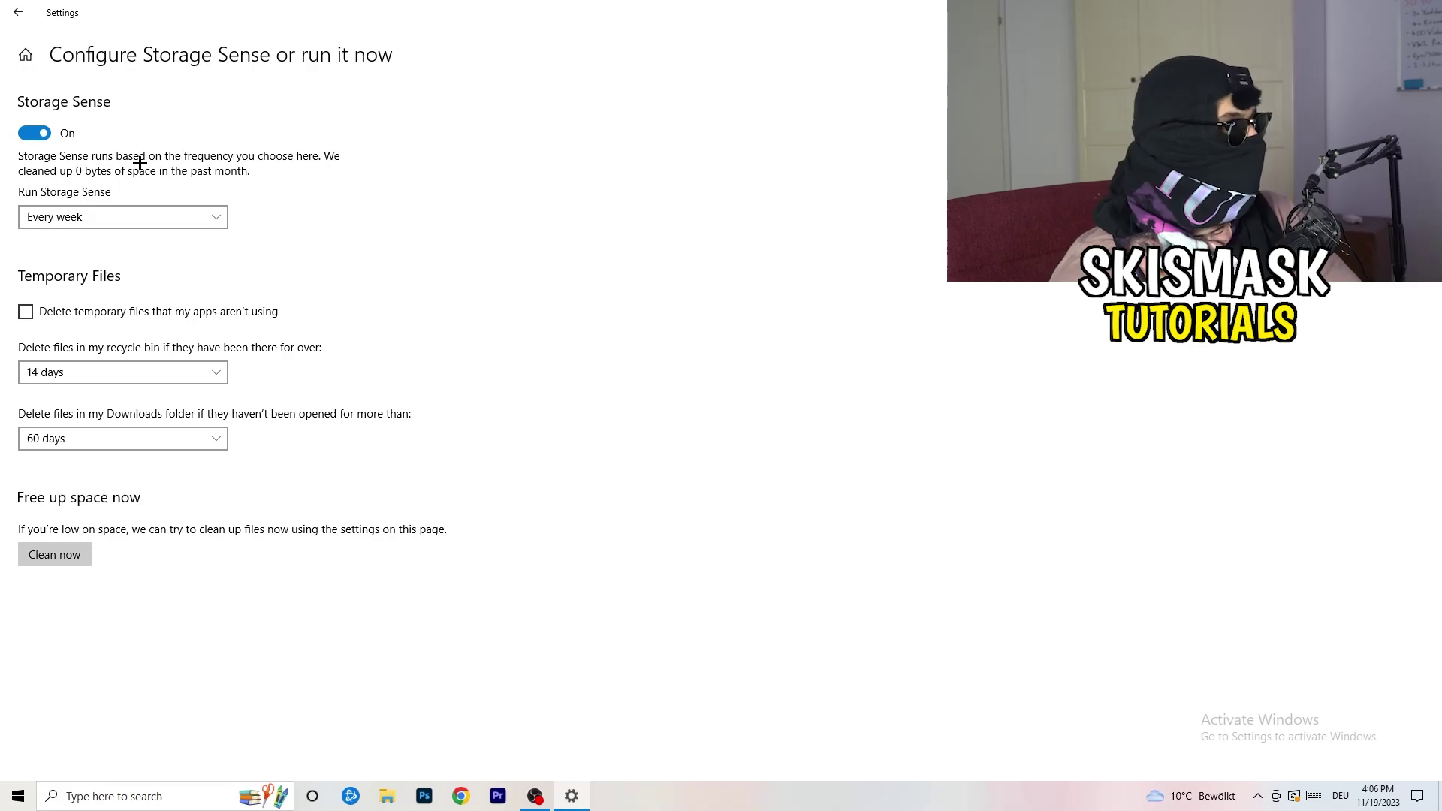
{"action": "left_click", "coordinate": [119, 216]}
{"action": "left_click", "coordinate": [442, 223]}
{"action": "left_click", "coordinate": [86, 313]}
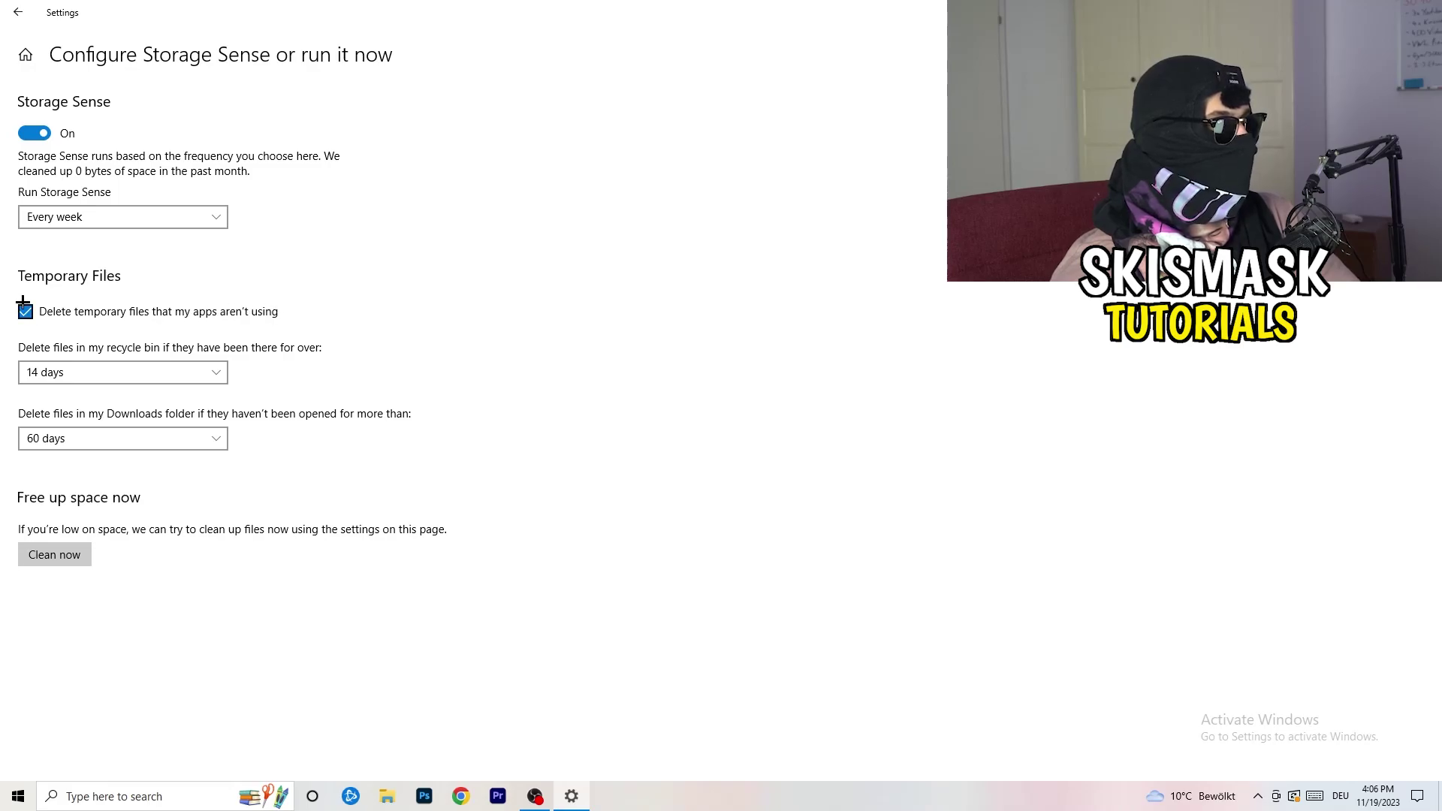
Step: Review the Storage Sense time options for deleting files in the recycle bin and the Downloads folder, leaving the selections at 14 and 60 days
{"action": "left_click", "coordinate": [119, 373]}
{"action": "left_click", "coordinate": [428, 351]}
{"action": "key", "text": "alt+Down"}
{"action": "left_click", "coordinate": [341, 351]}
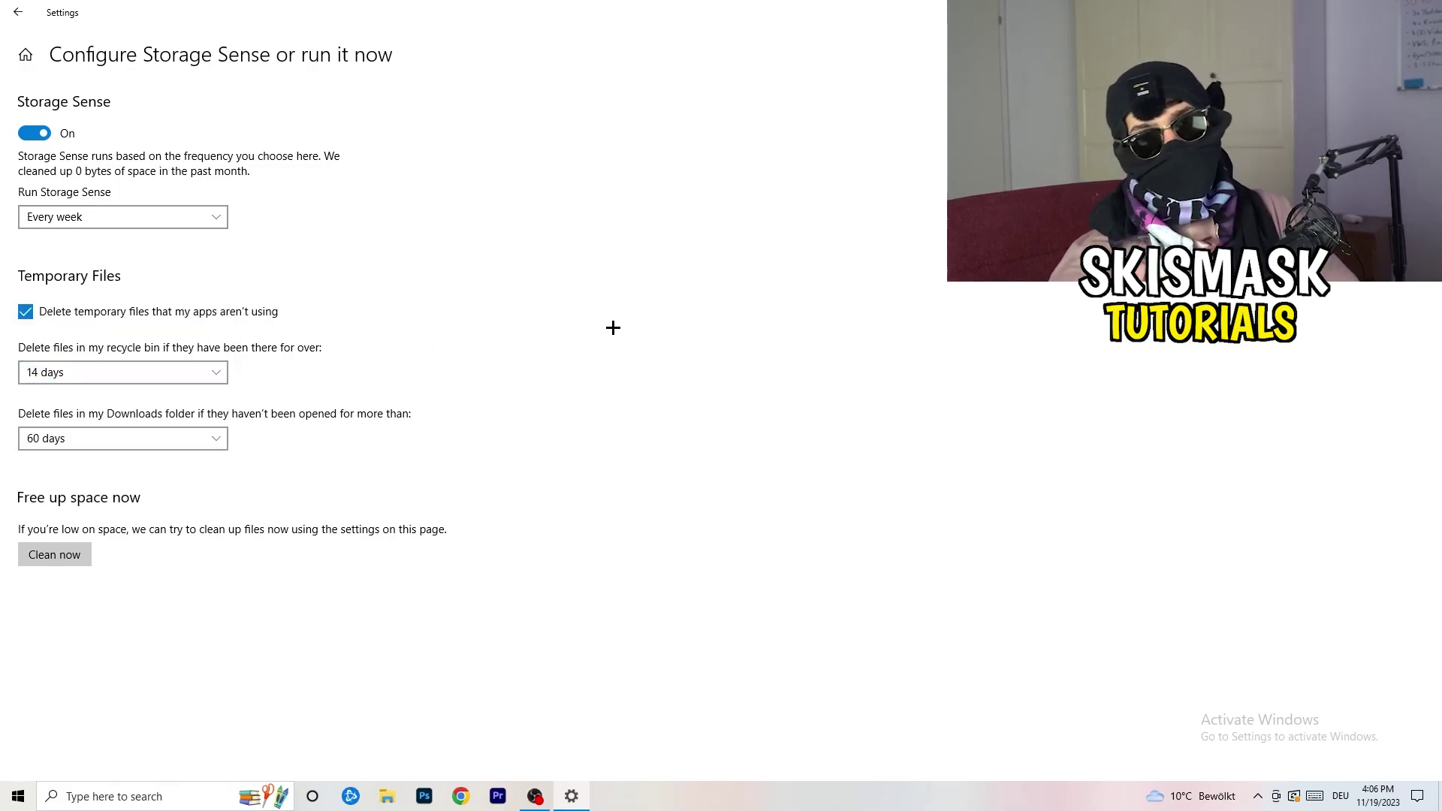
{"action": "left_click", "coordinate": [131, 440]}
{"action": "left_click", "coordinate": [566, 341]}
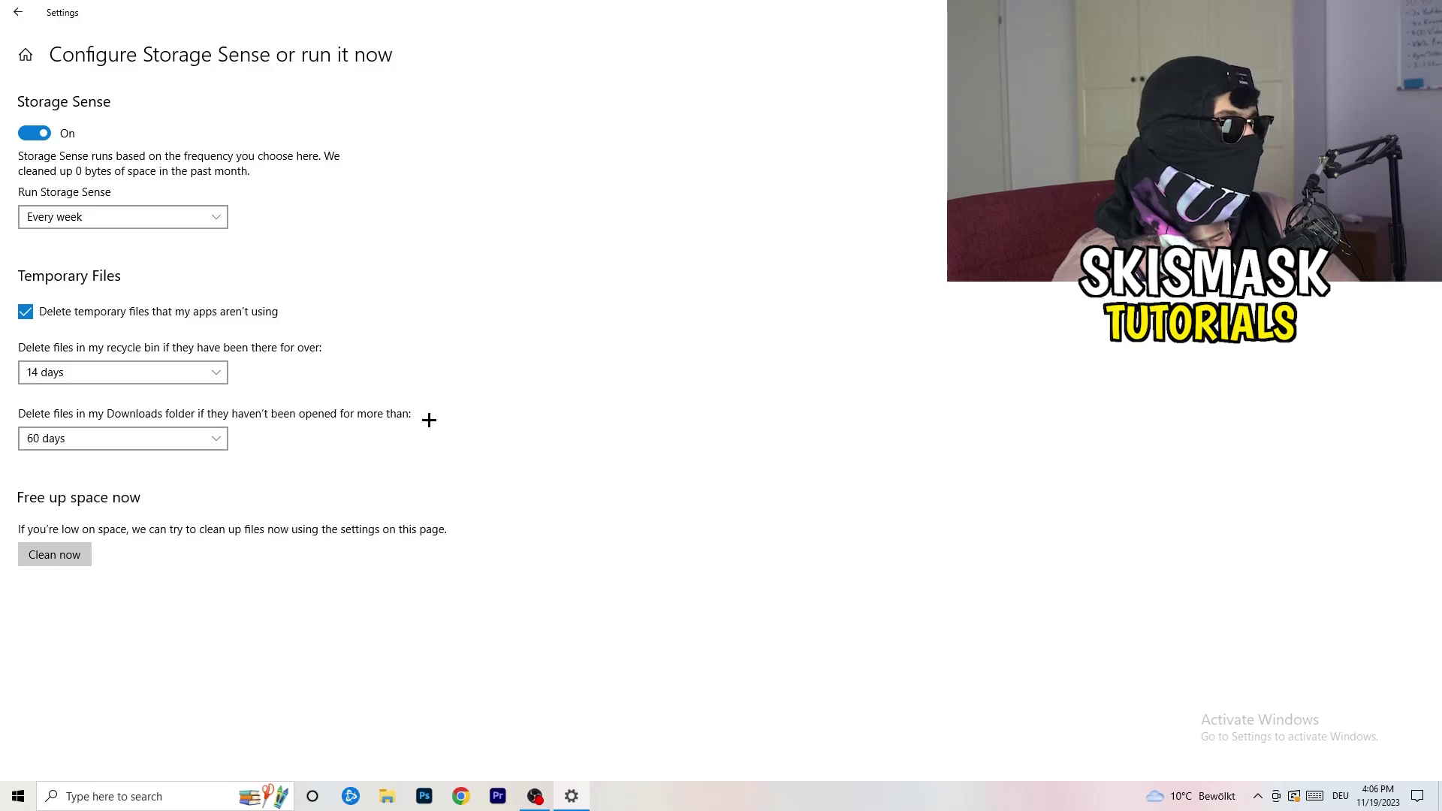
{"action": "left_click", "coordinate": [142, 448]}
{"action": "left_click", "coordinate": [706, 368]}
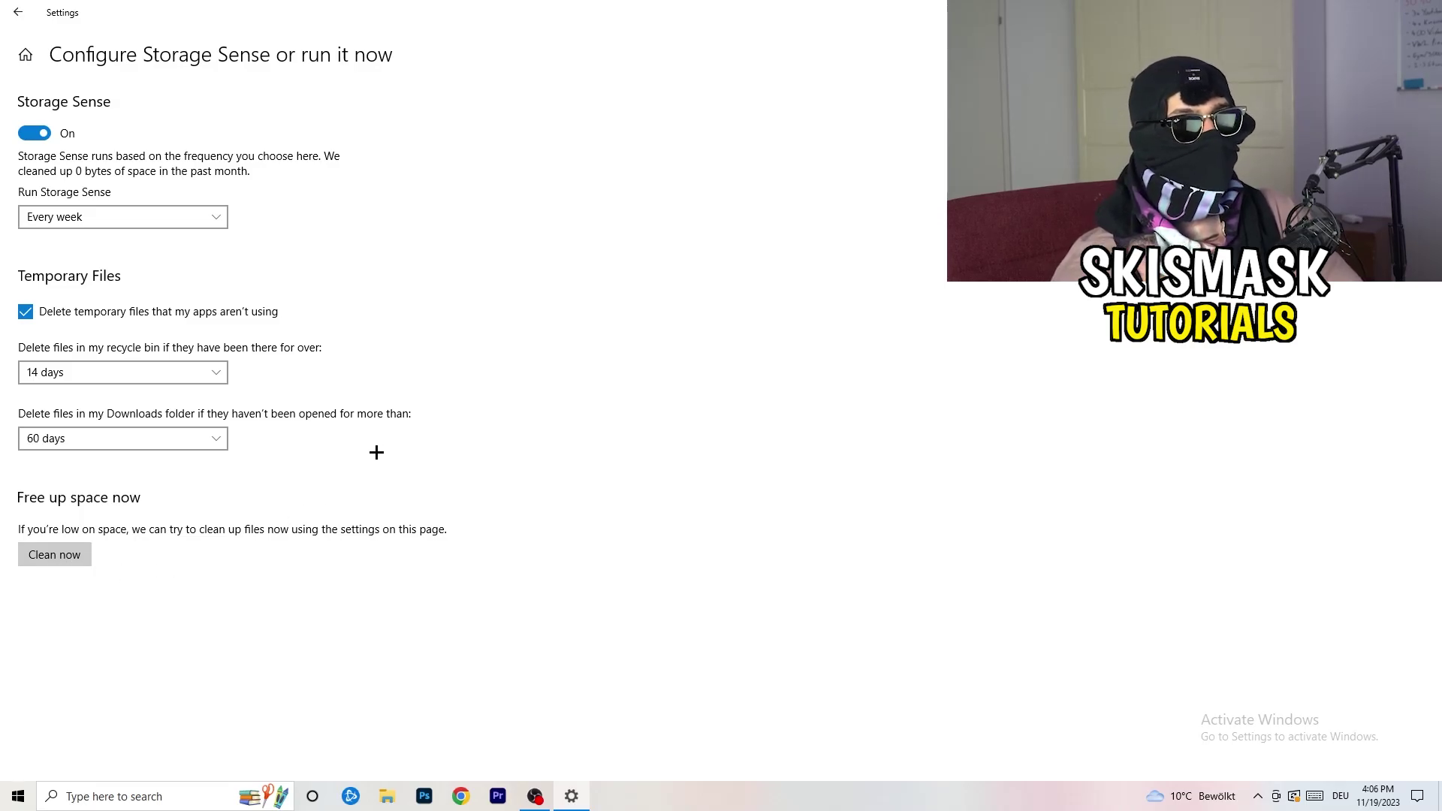
Step: Return to the Settings home page and open Update & Security
{"action": "left_click", "coordinate": [18, 12]}
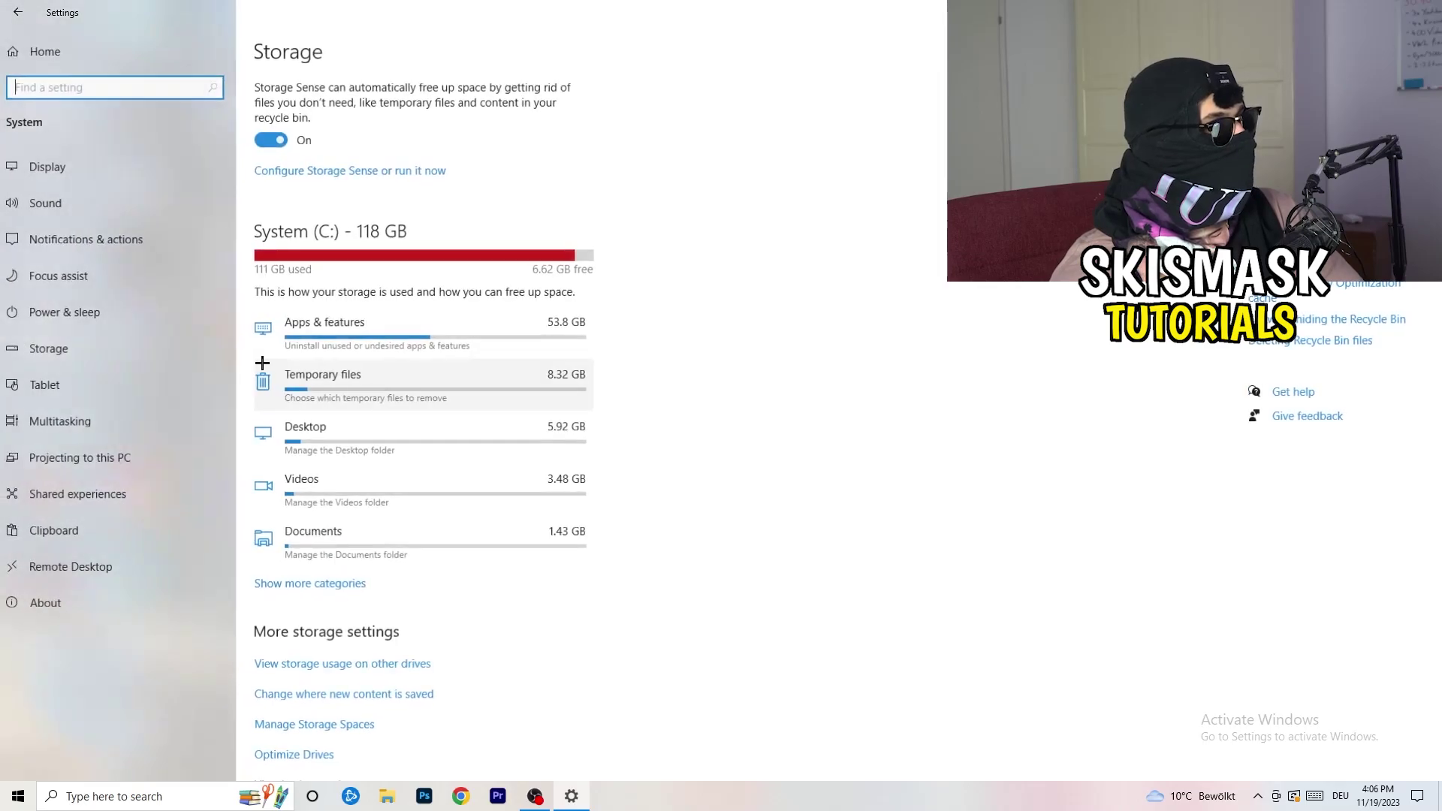
{"action": "left_click", "coordinate": [18, 12]}
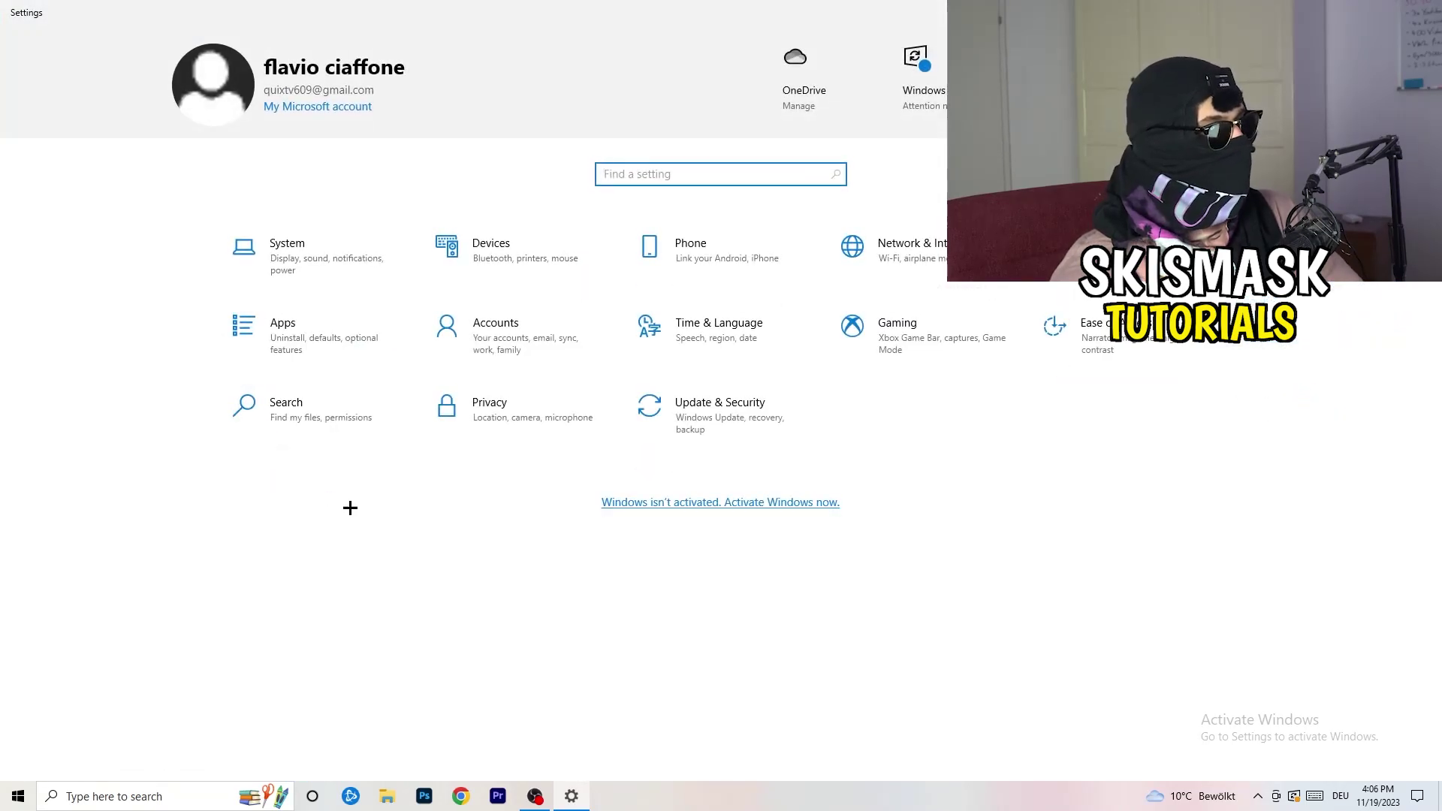
{"action": "left_click", "coordinate": [709, 423]}
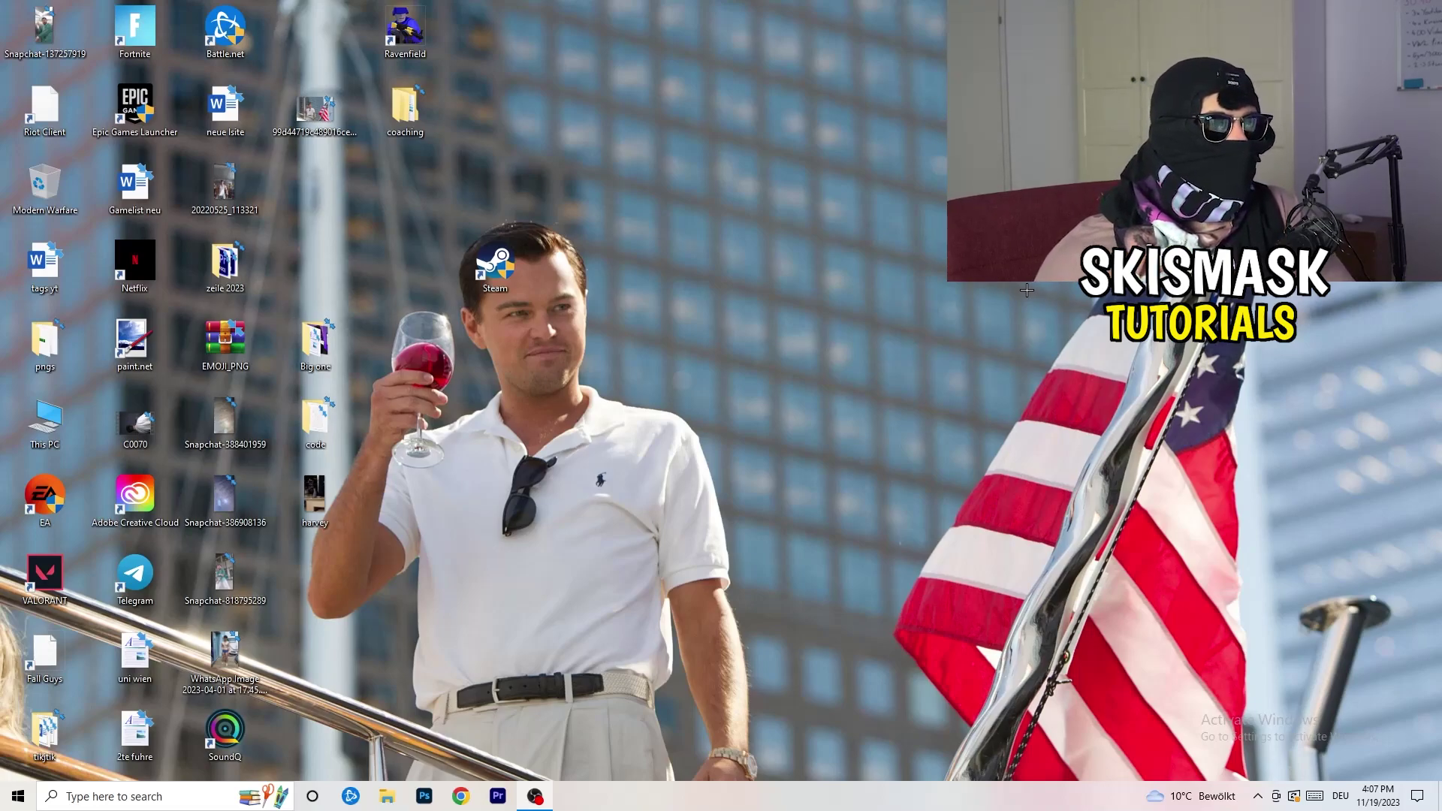
Step: Open NVIDIA Control Panel from the desktop, review the resolution and image preview settings, and close it
{"action": "right_click", "coordinate": [874, 316]}
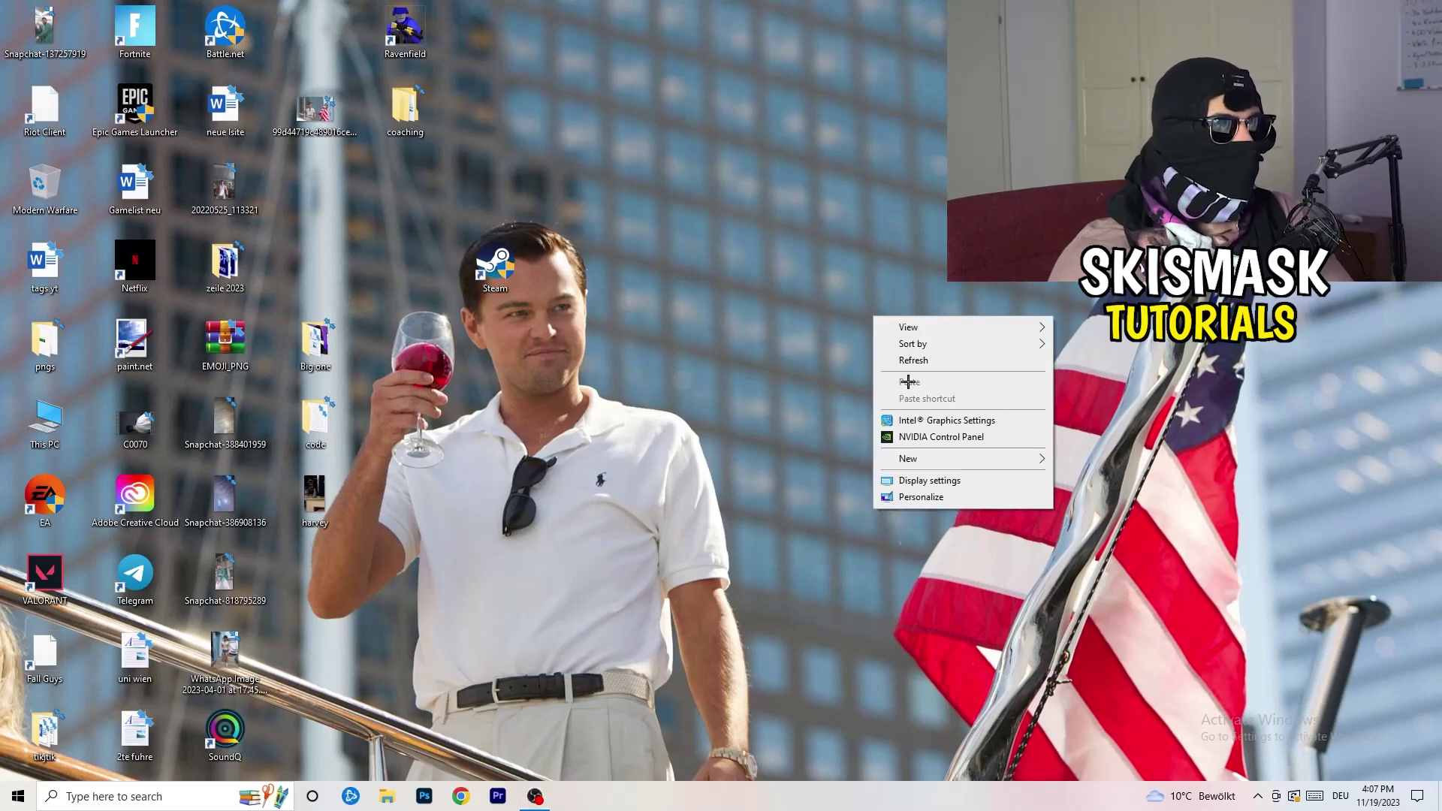
{"action": "left_click", "coordinate": [961, 439]}
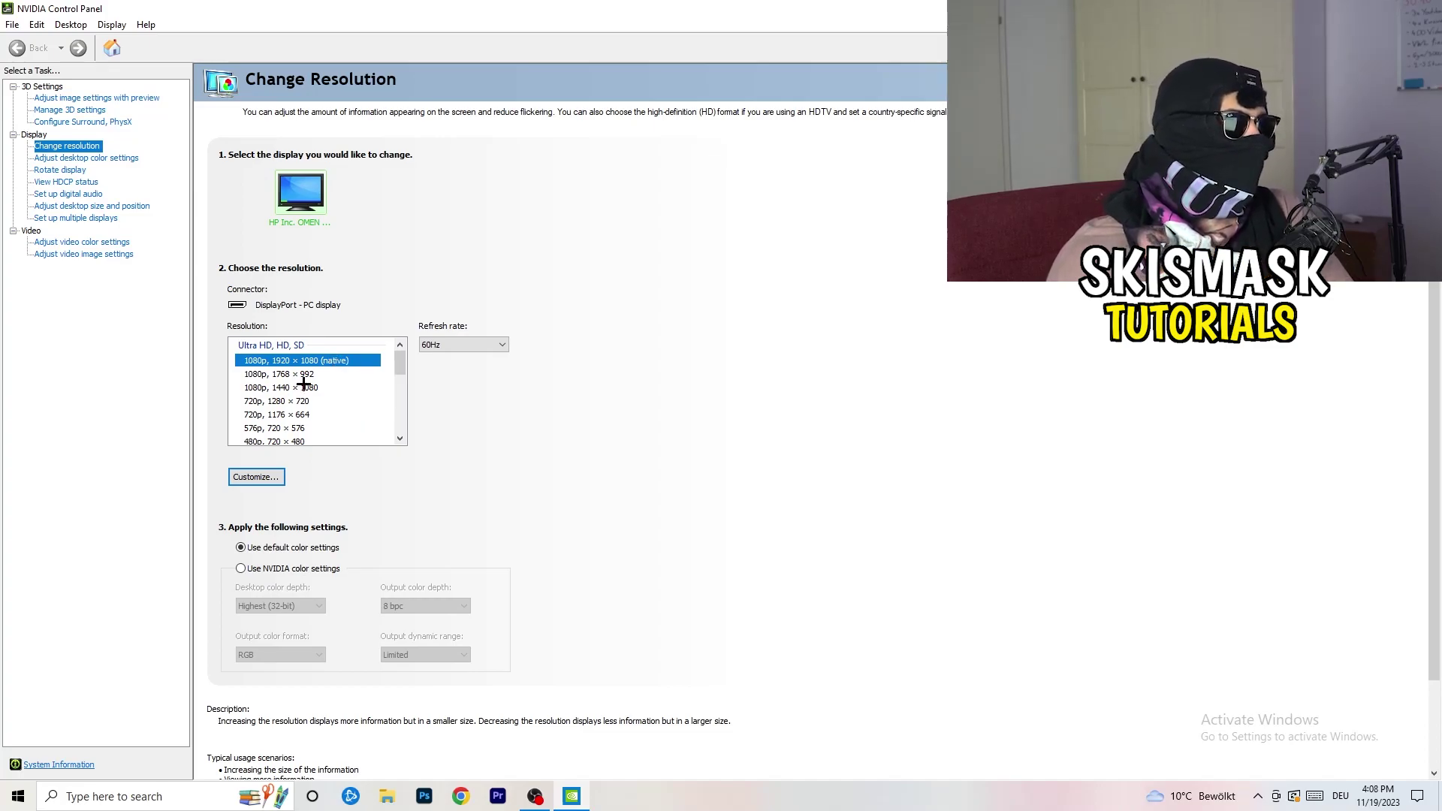
{"action": "left_click", "coordinate": [75, 99]}
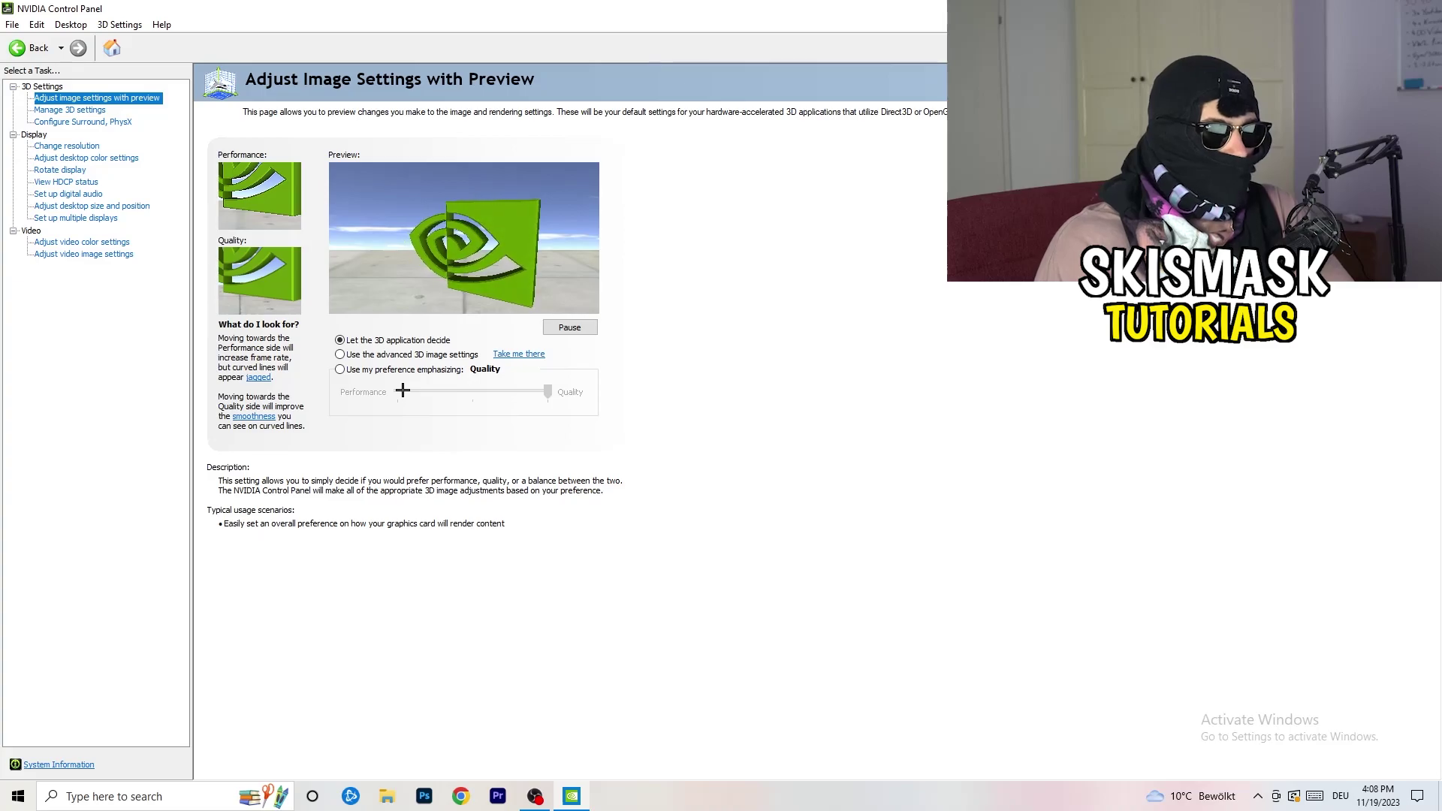
{"action": "key", "text": "alt+F4"}
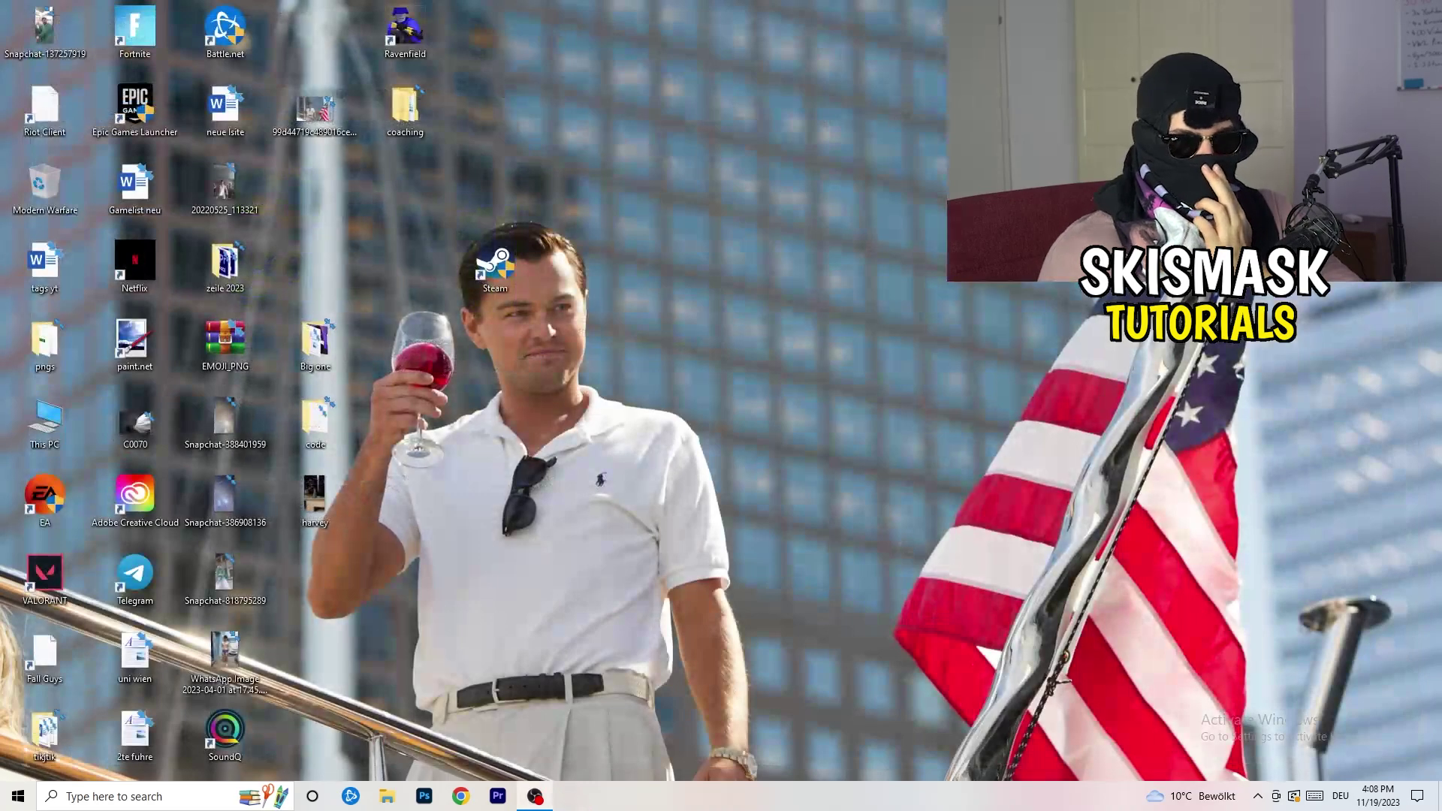